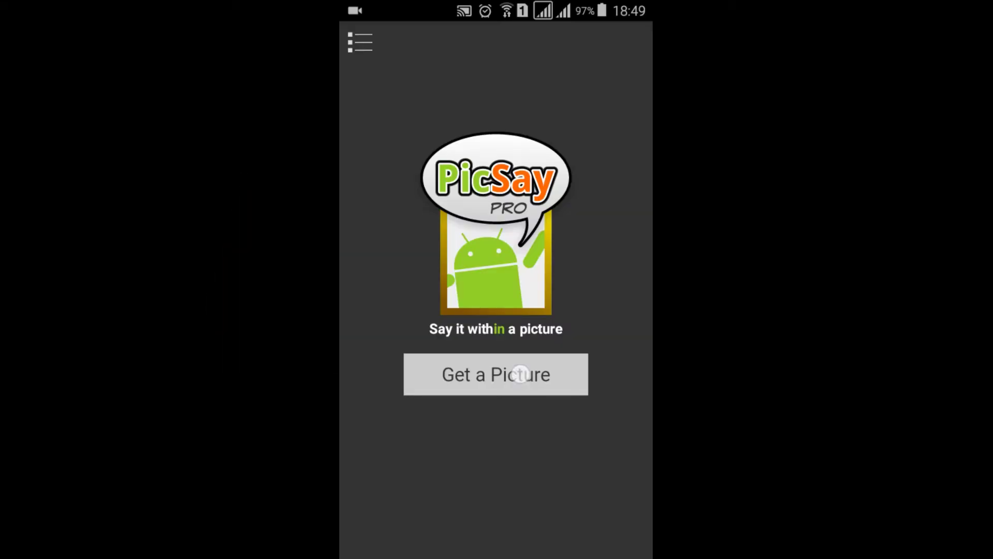
# Create a new blank picture and choose Insert Picture from the effects list.
pyautogui.click(496, 374)
pyautogui.click(486, 388)
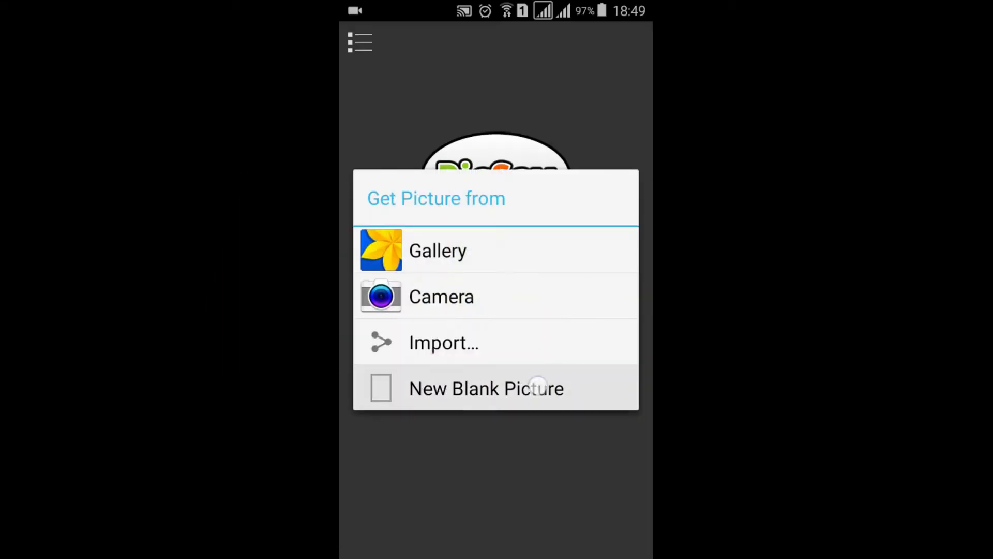
pyautogui.click(568, 368)
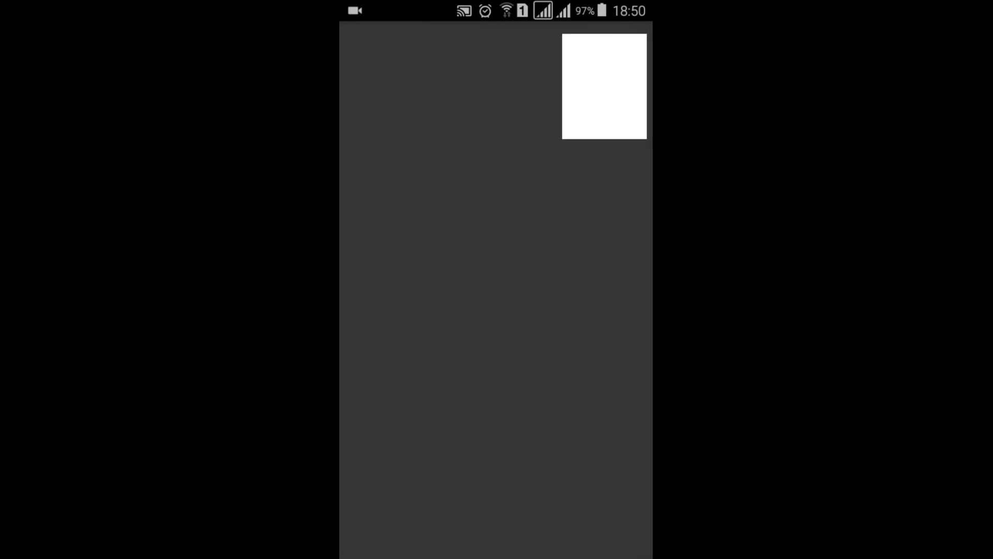
pyautogui.click(456, 533)
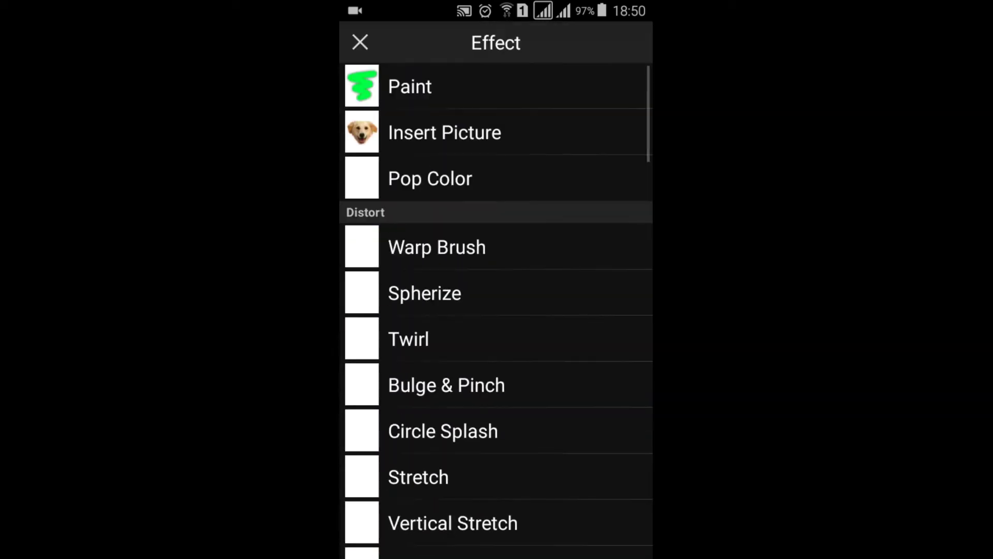
pyautogui.click(561, 139)
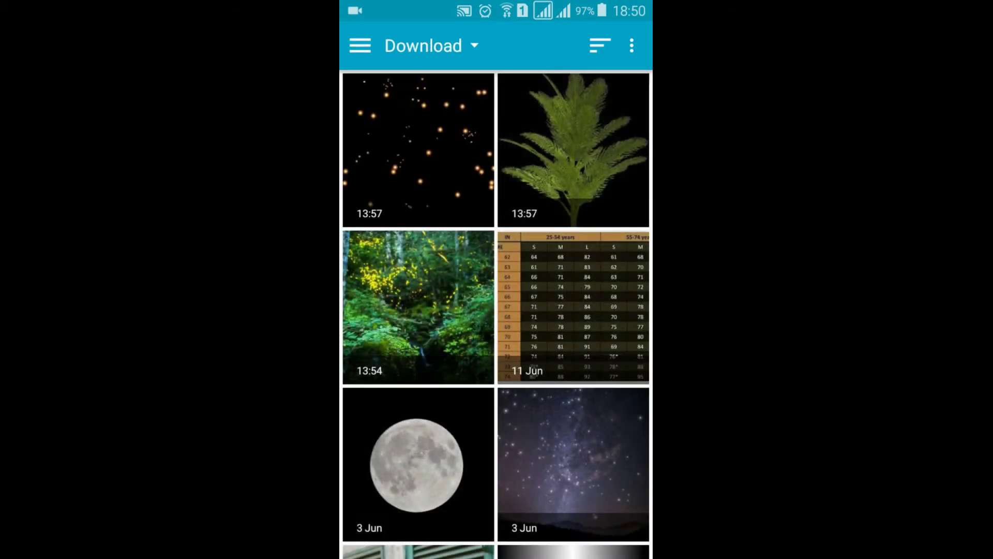
# Place the forest firefly photo uncropped and stretch it to cover the whole canvas.
pyautogui.click(419, 307)
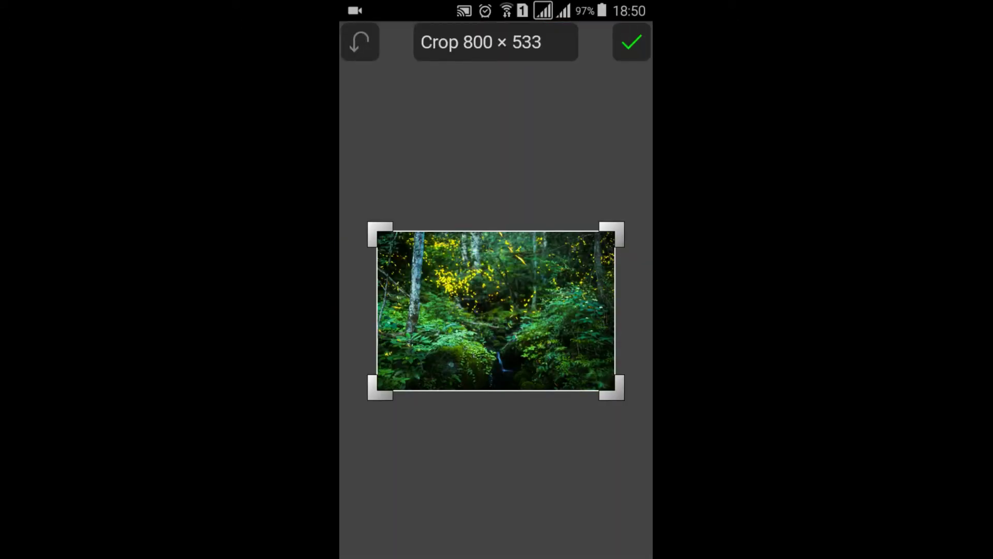
pyautogui.click(634, 41)
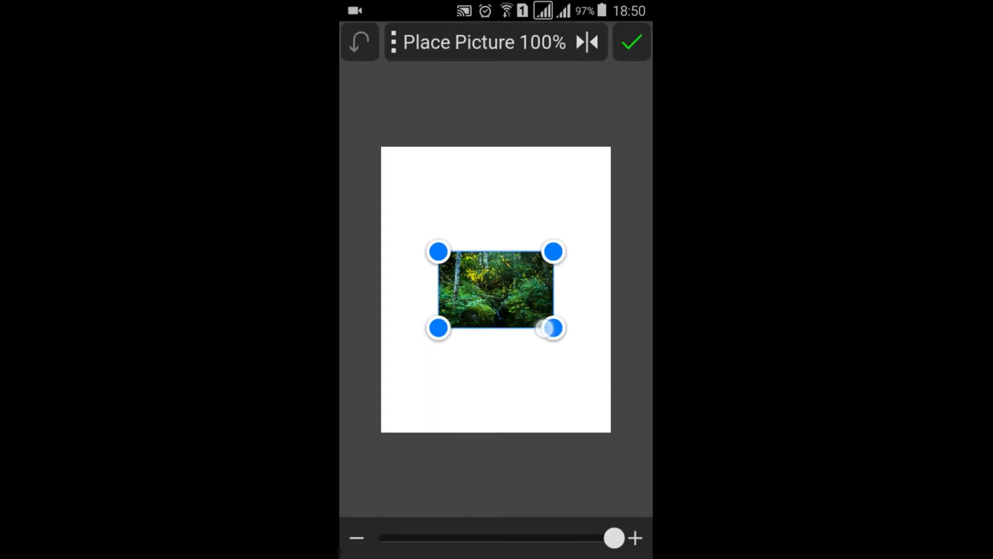
pyautogui.moveTo(545, 327); pyautogui.dragTo(642, 467)
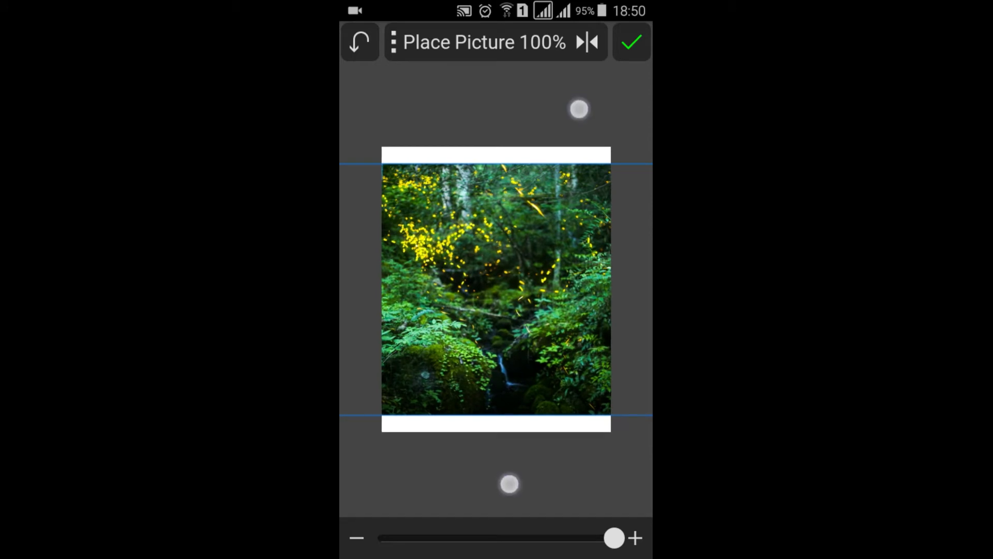
pyautogui.moveTo(579, 106); pyautogui.dragTo(529, 231)
pyautogui.moveTo(595, 357); pyautogui.dragTo(610, 385)
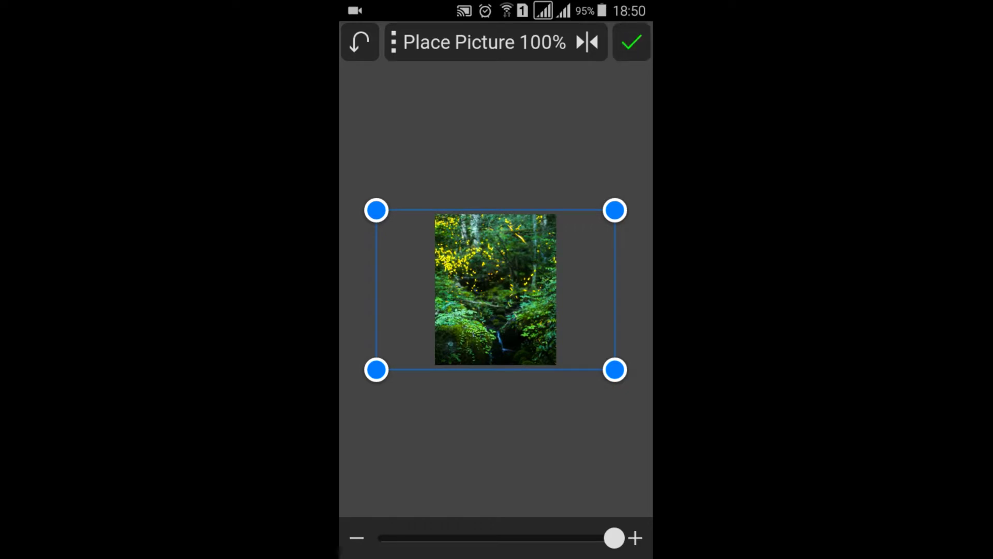
pyautogui.click(632, 42)
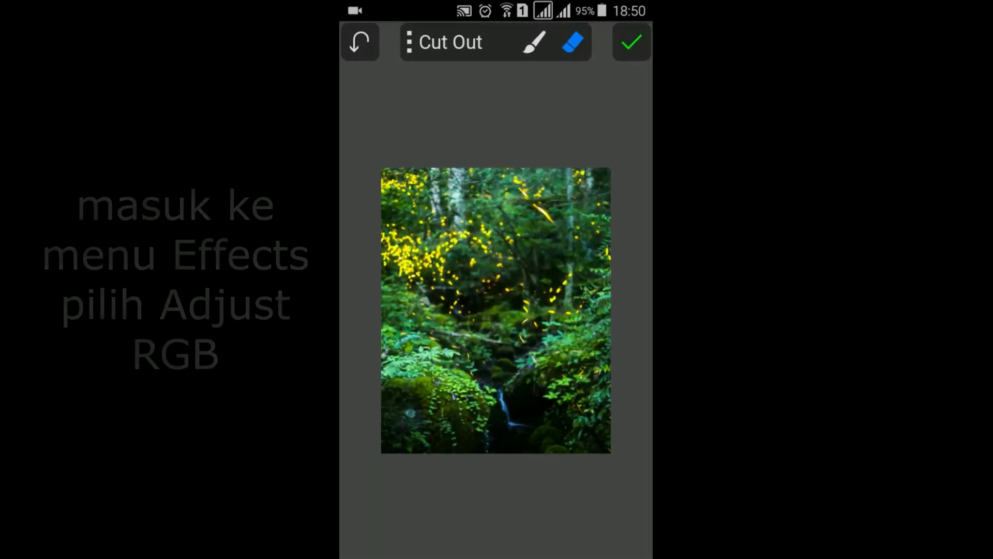
# Open Adjust RGB on the forest photo and lower the red and blue channels.
pyautogui.click(464, 45)
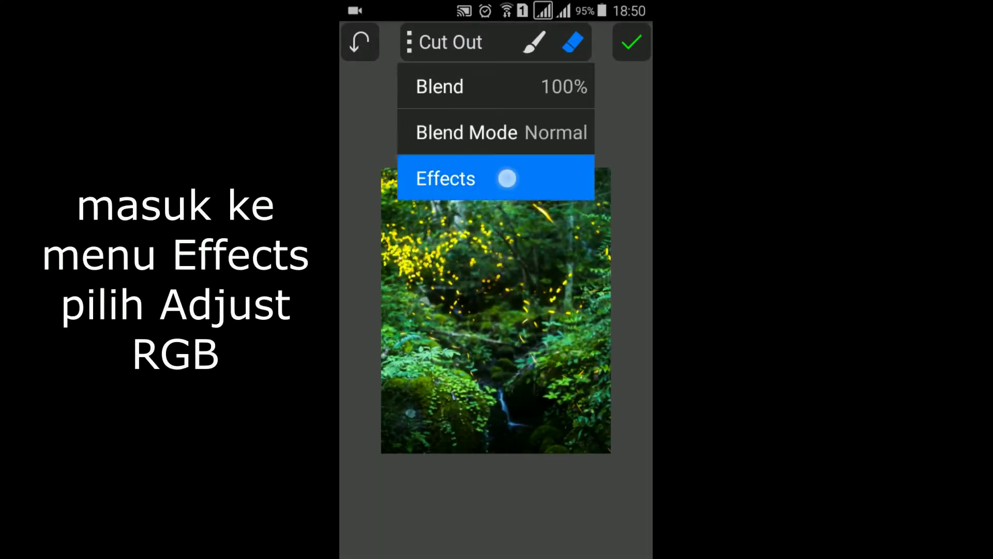
pyautogui.click(430, 175)
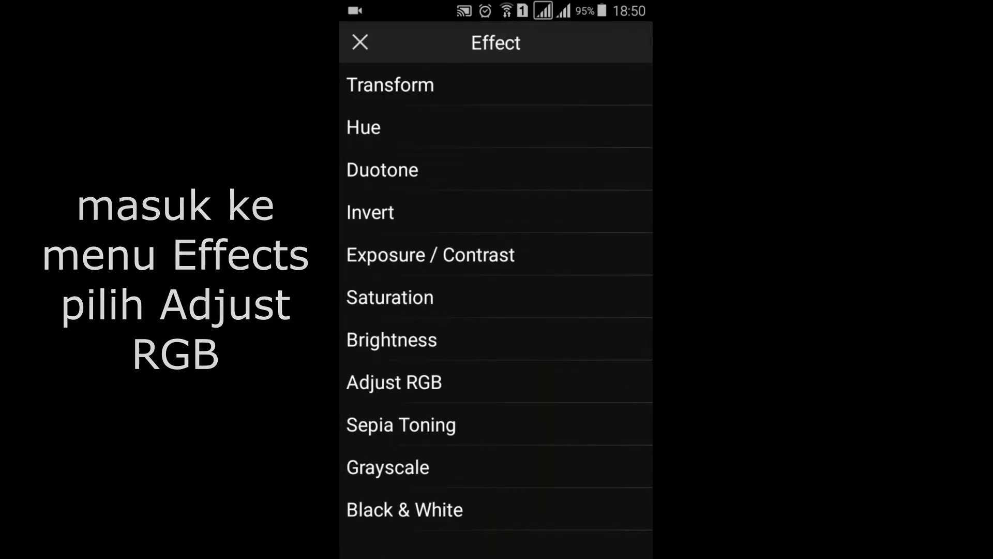
pyautogui.click(477, 380)
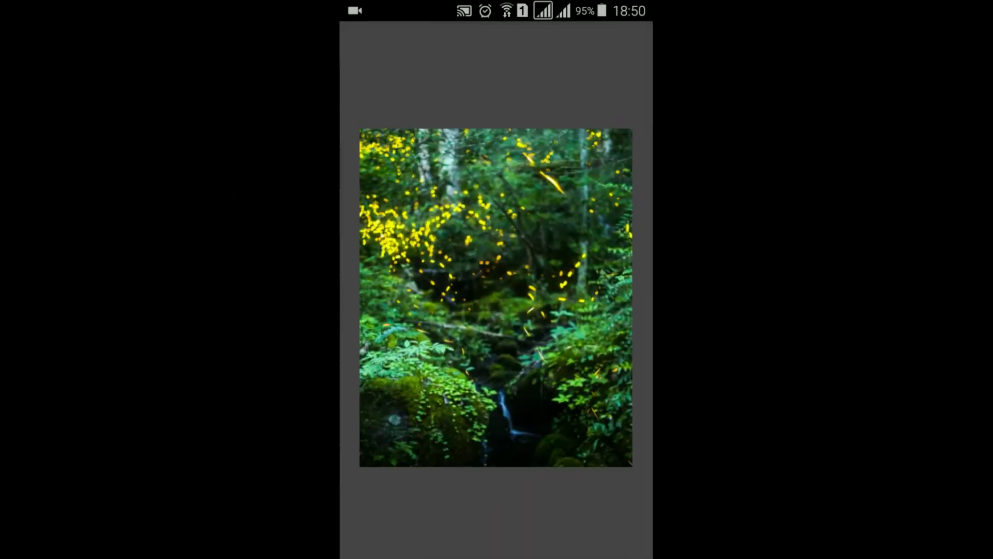
pyautogui.moveTo(496, 538); pyautogui.dragTo(460, 538)
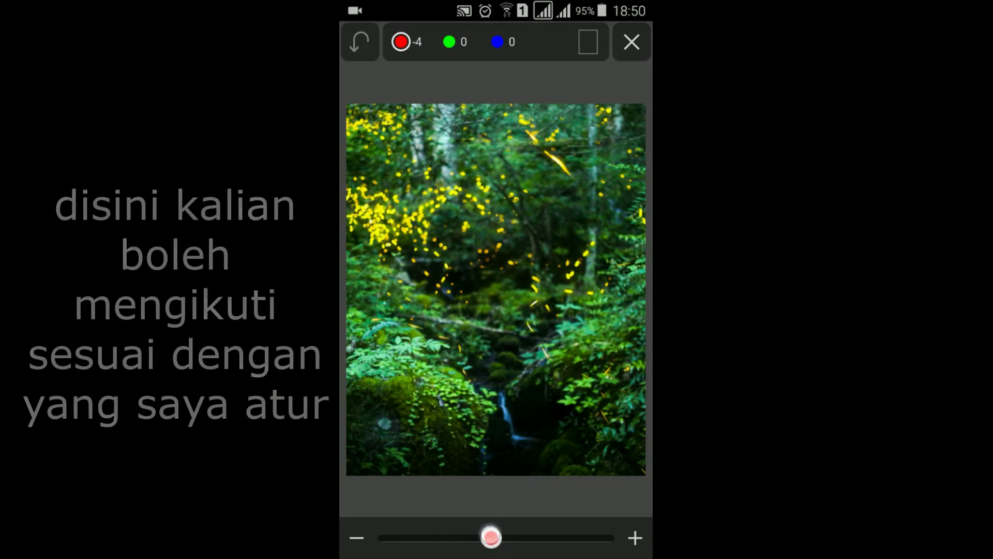
pyautogui.click(498, 42)
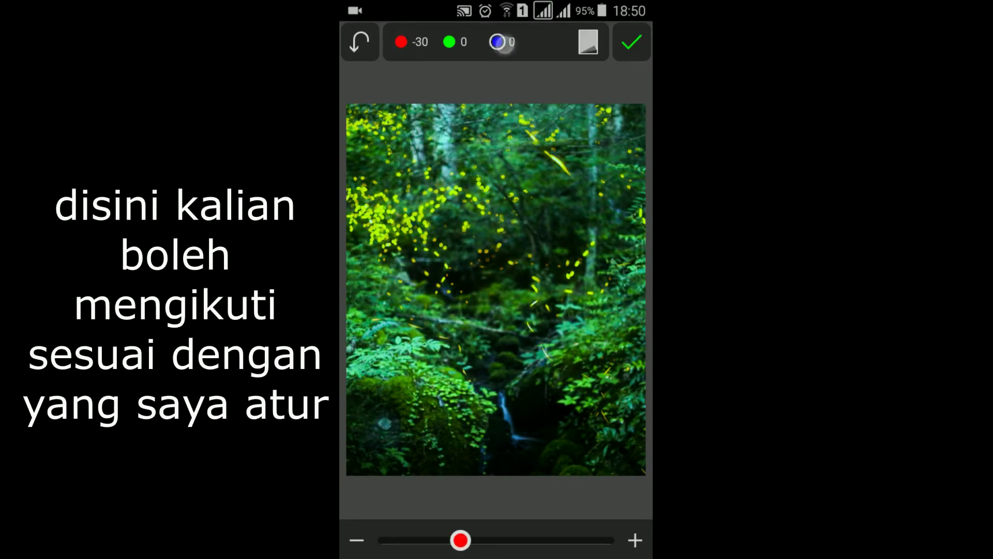
pyautogui.moveTo(463, 538); pyautogui.dragTo(461, 538)
# Settle on red -34, green -26, blue -25, compare with the original, and apply.
pyautogui.click(450, 42)
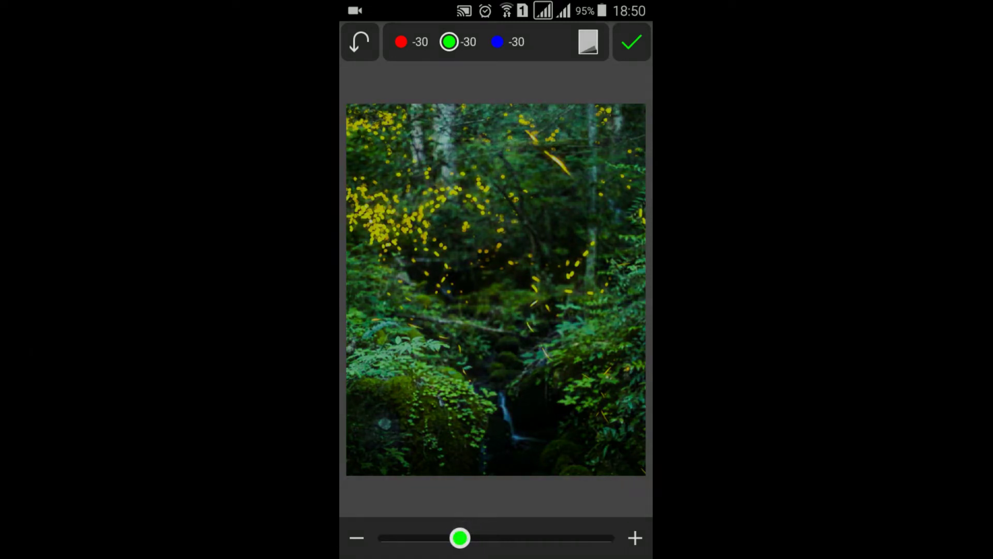
pyautogui.click(589, 42)
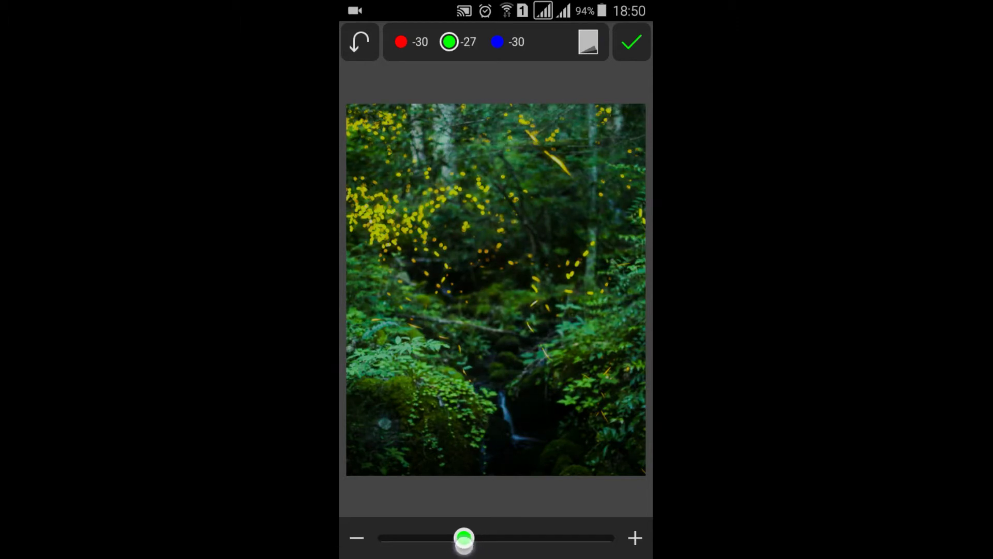
pyautogui.click(497, 42)
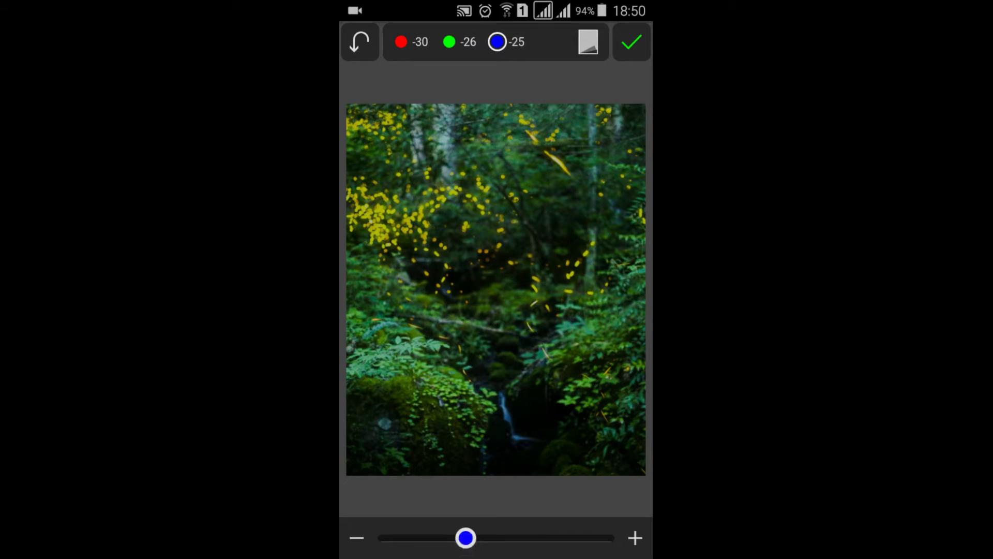
pyautogui.click(401, 42)
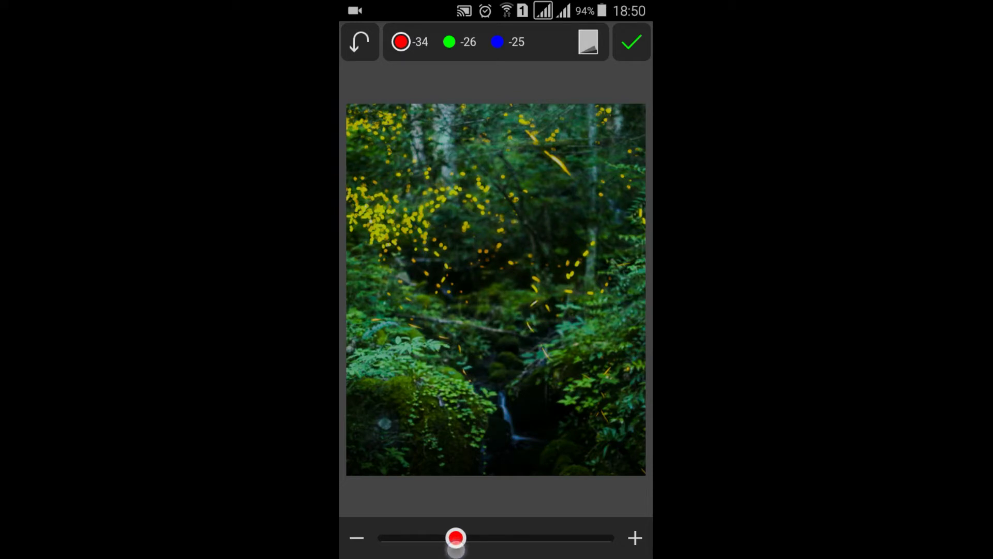
pyautogui.click(588, 42)
pyautogui.click(632, 42)
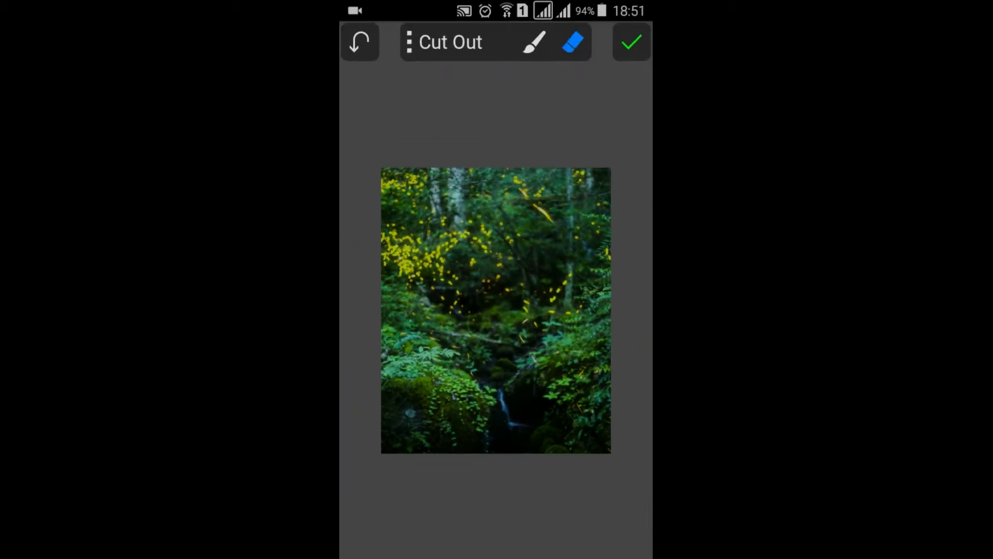
pyautogui.click(632, 42)
# Finish the cutout without saving it and start inserting another picture.
pyautogui.click(424, 355)
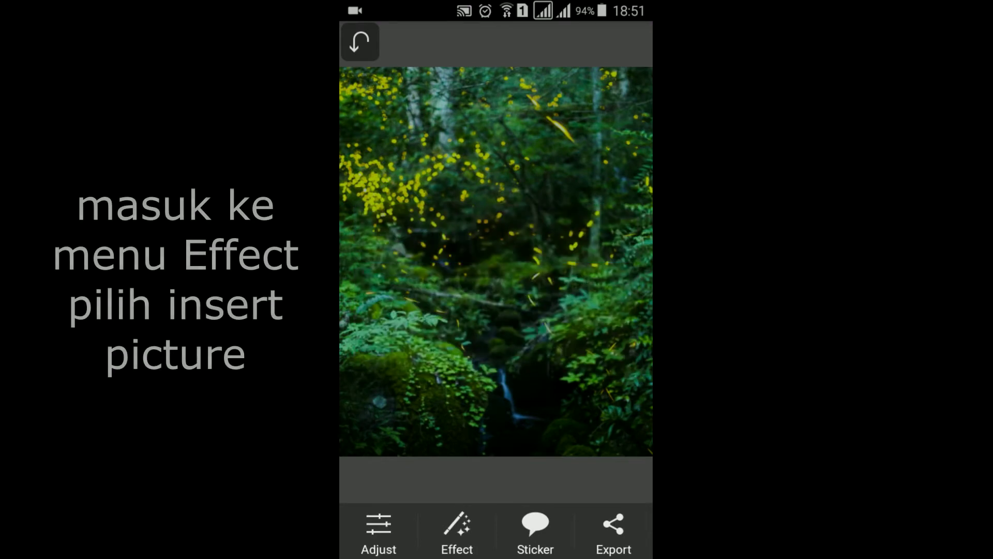
pyautogui.click(468, 537)
pyautogui.click(595, 119)
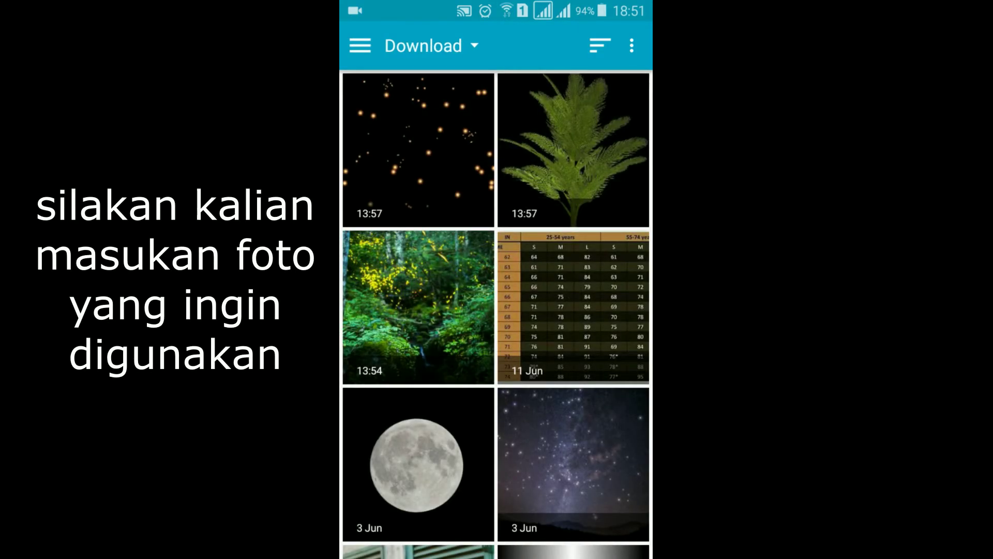
# Place the pink-hijab photo from the Download folder uncropped and mirror it horizontally.
pyautogui.click(474, 46)
pyautogui.click(421, 51)
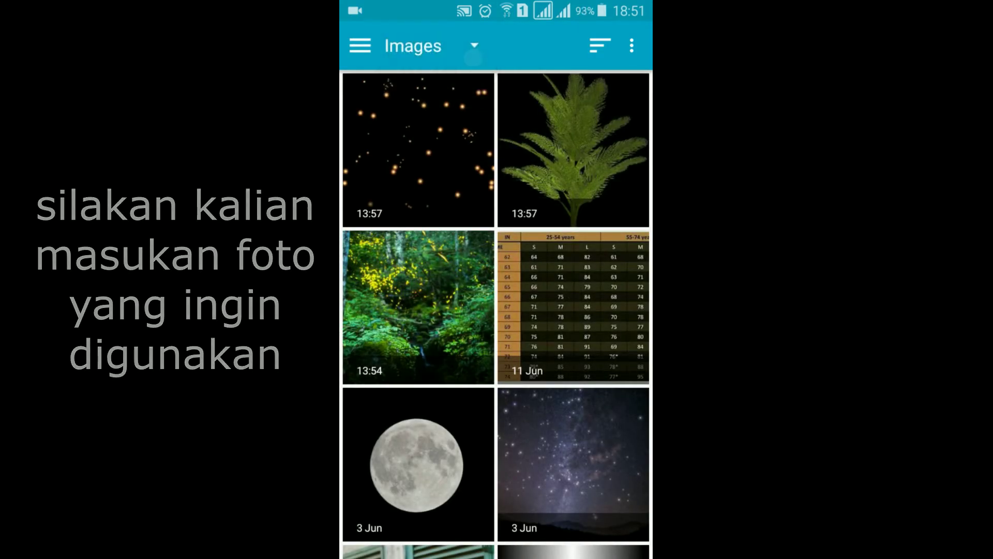
pyautogui.click(419, 150)
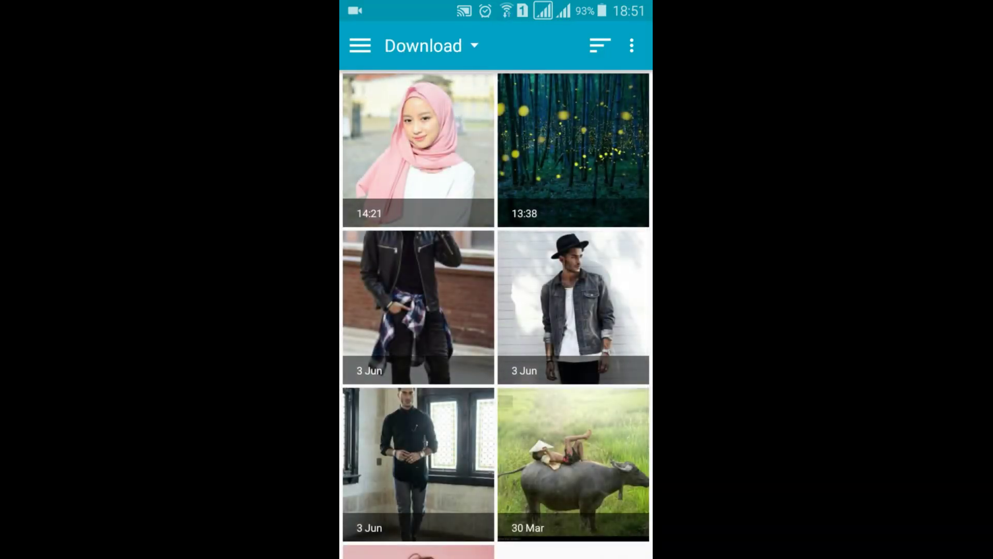
pyautogui.click(418, 150)
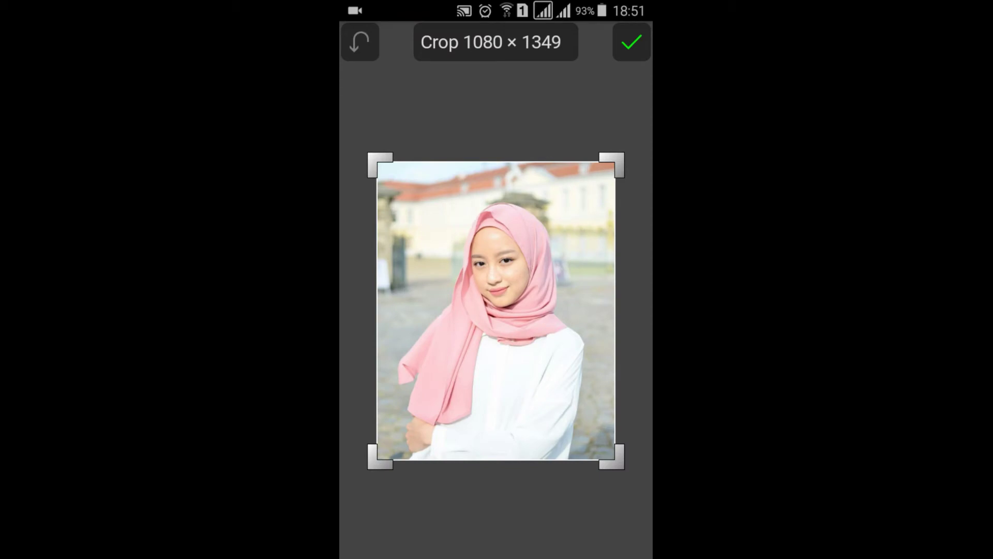
pyautogui.click(618, 43)
pyautogui.click(572, 50)
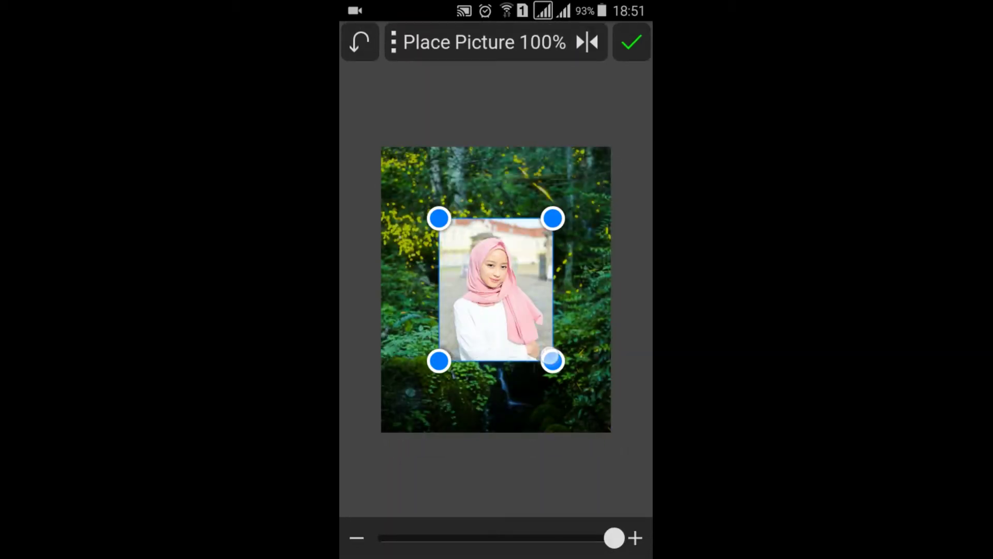
# Enlarge the hijab photo, align it to the canvas's bottom-right edges, and set opacity to 100%.
pyautogui.moveTo(553, 360); pyautogui.dragTo(582, 398)
pyautogui.moveTo(614, 538); pyautogui.dragTo(546, 538)
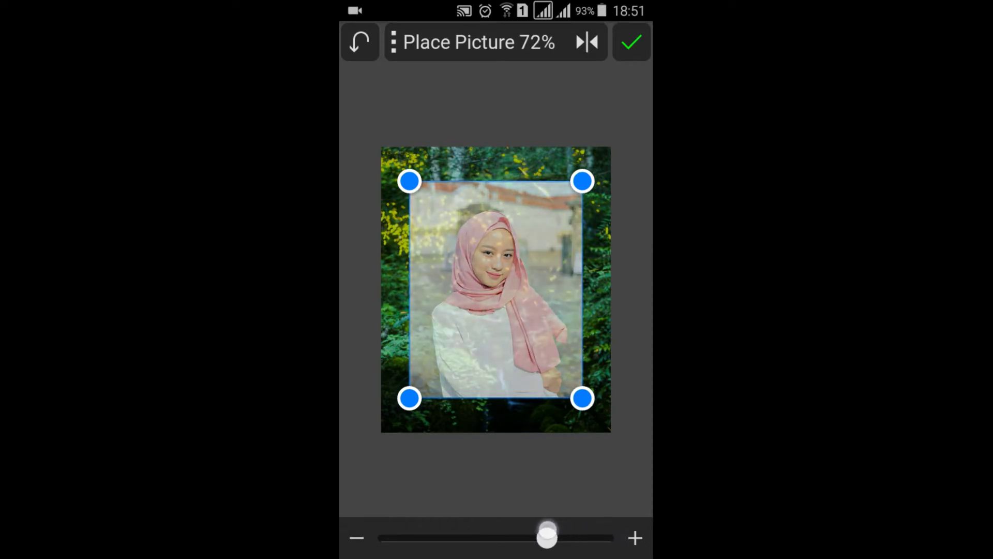
pyautogui.moveTo(539, 343); pyautogui.dragTo(554, 376)
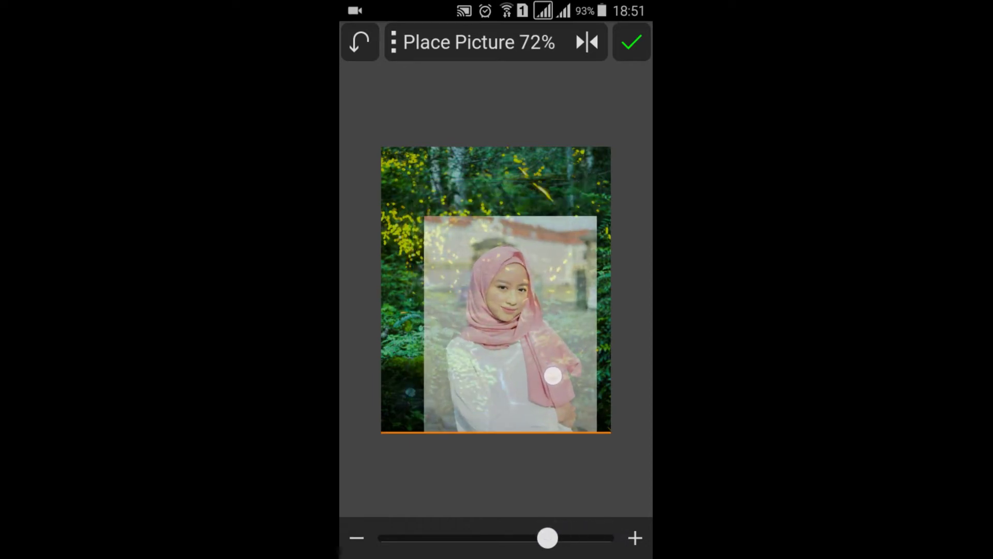
pyautogui.moveTo(553, 373); pyautogui.dragTo(551, 369)
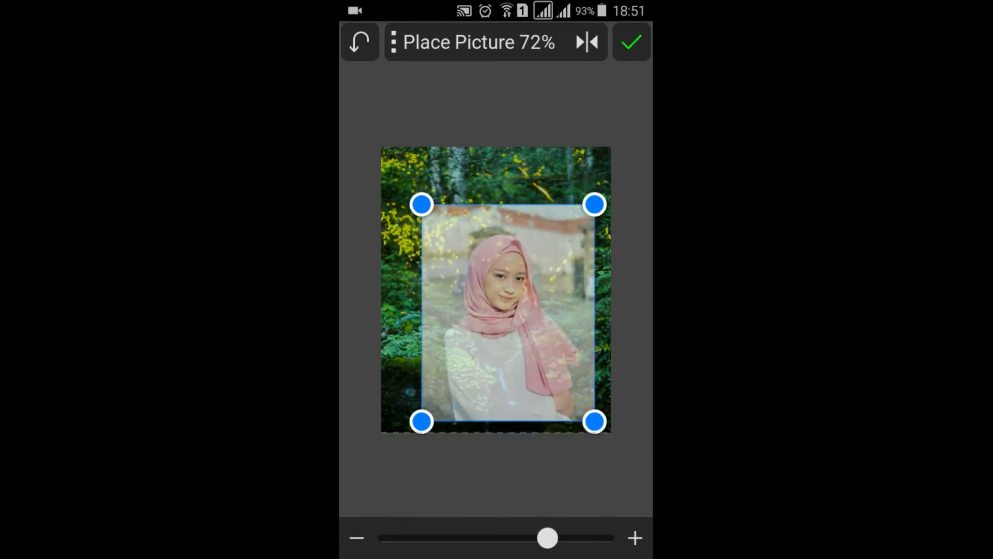
pyautogui.moveTo(595, 422); pyautogui.dragTo(605, 443)
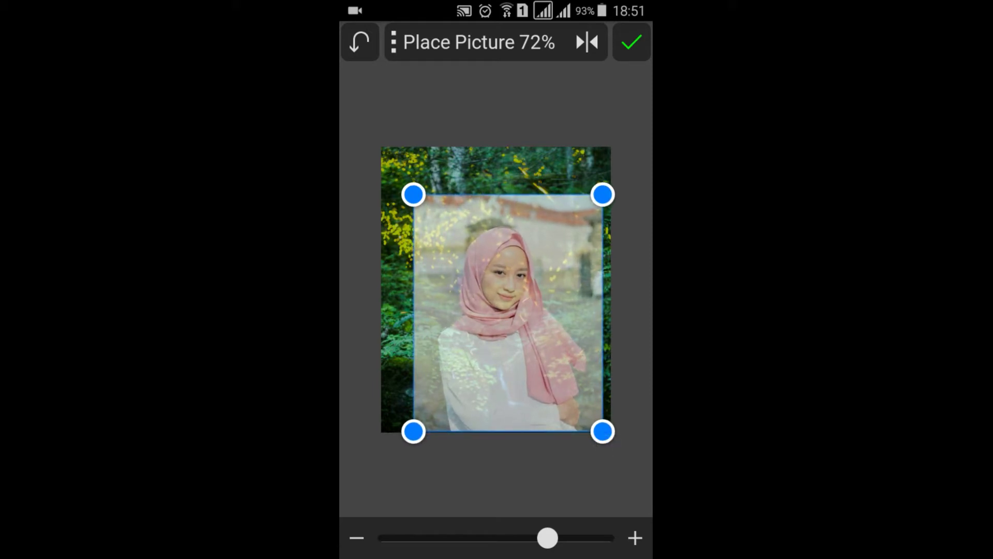
pyautogui.moveTo(541, 380); pyautogui.dragTo(546, 381)
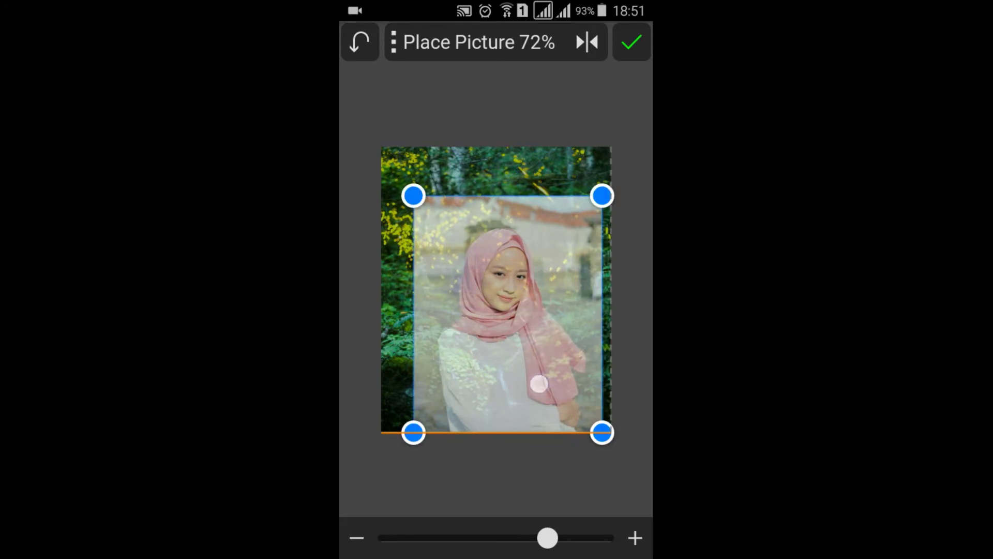
pyautogui.moveTo(537, 383); pyautogui.dragTo(537, 383)
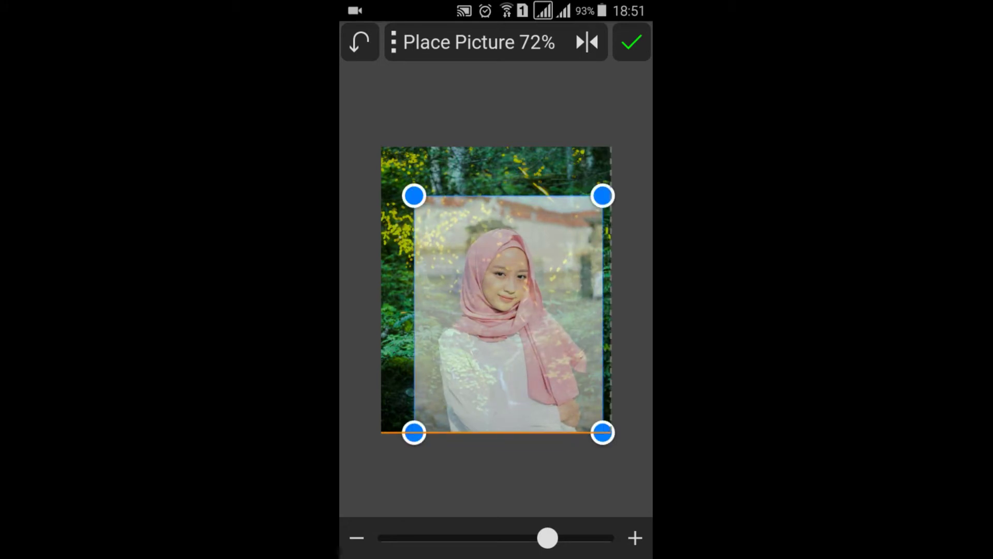
pyautogui.moveTo(576, 547); pyautogui.dragTo(614, 538)
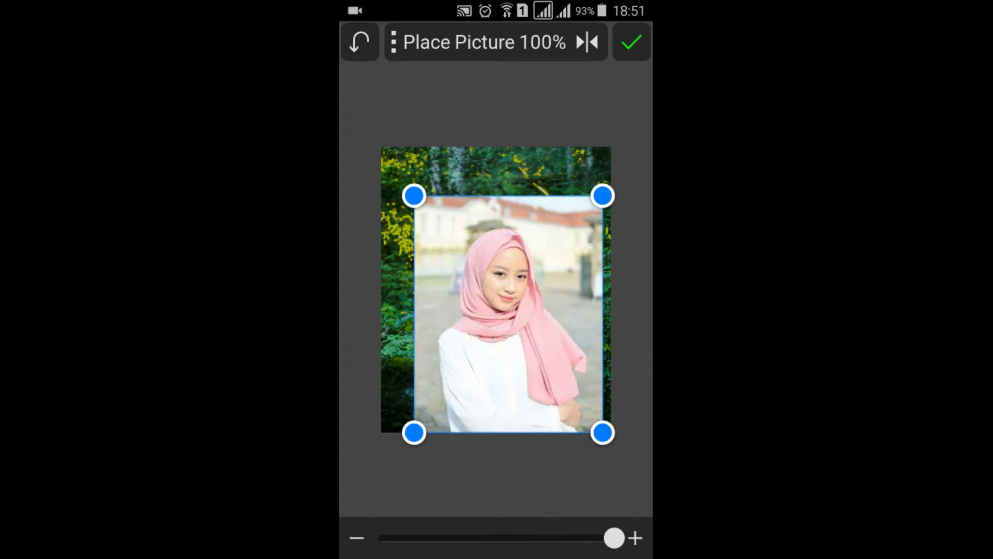
pyautogui.click(632, 42)
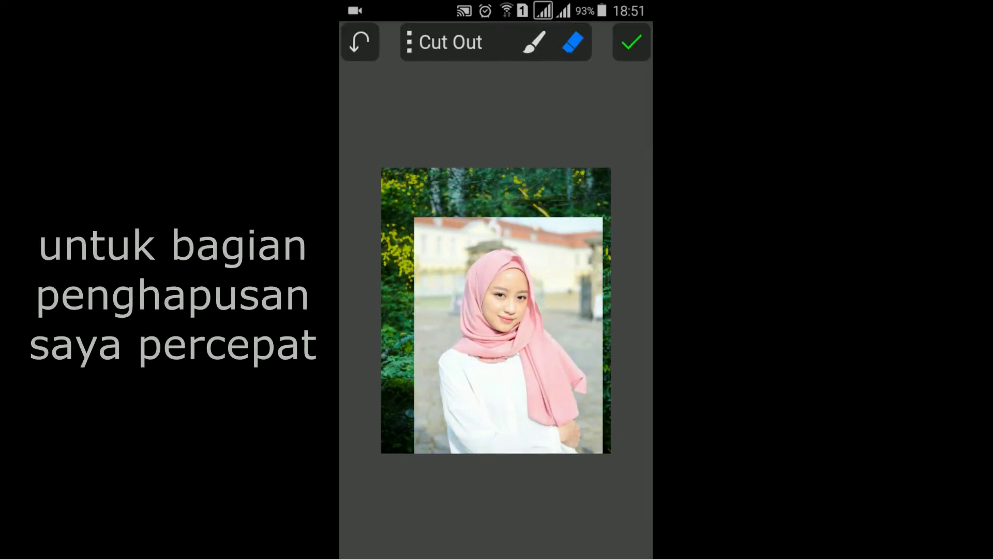
# Switch to the eraser and clear backdrop at the top-right and along the figure's left edge.
pyautogui.click(573, 41)
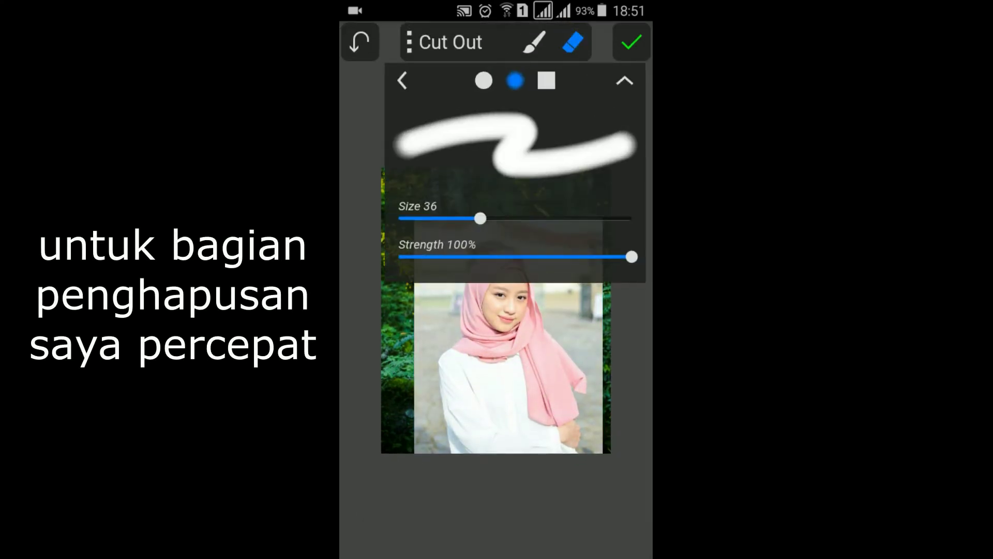
pyautogui.click(573, 41)
pyautogui.moveTo(579, 223)
pyautogui.mouseDown()
pyautogui.moveTo(606, 256)
pyautogui.moveTo(602, 310)
pyautogui.mouseUp()
pyautogui.moveTo(448, 198); pyautogui.dragTo(421, 333)
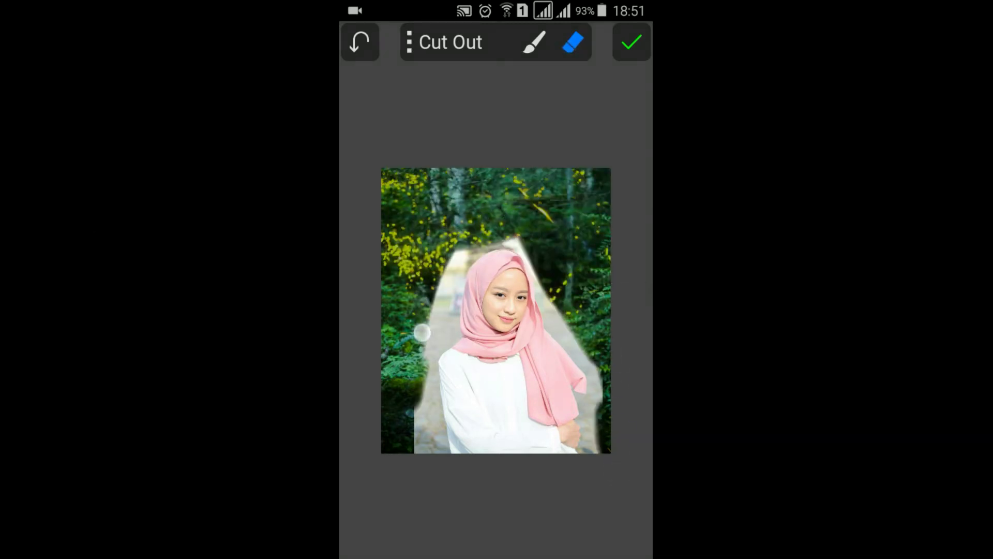
pyautogui.scroll(3, 451, 377)
pyautogui.moveTo(450, 377); pyautogui.dragTo(468, 284)
pyautogui.scroll(3, 489, 519)
pyautogui.moveTo(491, 393)
pyautogui.mouseDown()
pyautogui.moveTo(452, 110)
pyautogui.moveTo(409, 253)
pyautogui.mouseUp()
pyautogui.scroll(3, 405, 321)
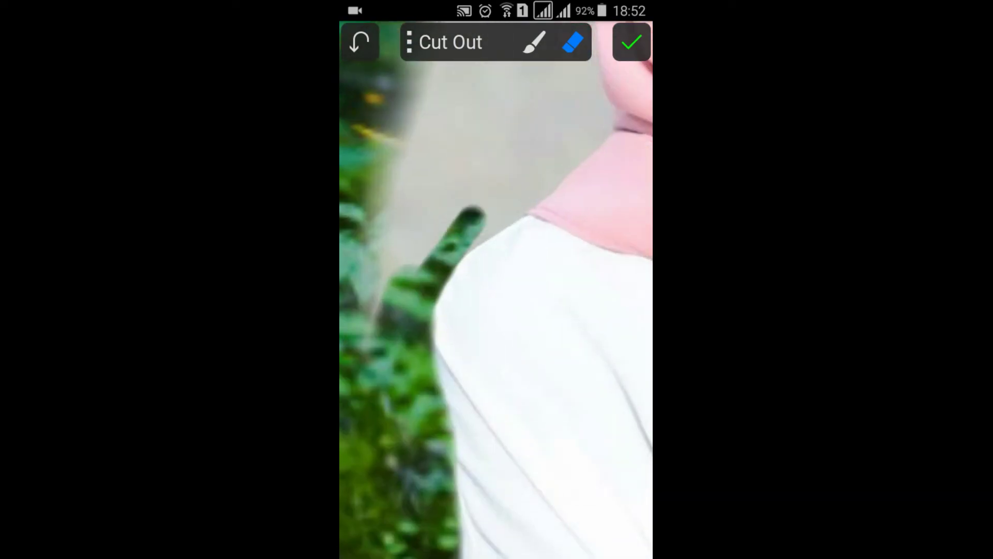
pyautogui.scroll(-3, 496, 290)
# Erase the leftover backdrop along the hijab and shoulder edge.
pyautogui.moveTo(459, 277); pyautogui.dragTo(588, 84)
pyautogui.scroll(-3, 496, 290)
pyautogui.moveTo(538, 295)
pyautogui.mouseDown()
pyautogui.moveTo(478, 203)
pyautogui.moveTo(459, 343)
pyautogui.moveTo(521, 332)
pyautogui.mouseUp()
pyautogui.scroll(-3, 478, 203)
pyautogui.scroll(3, 496, 289)
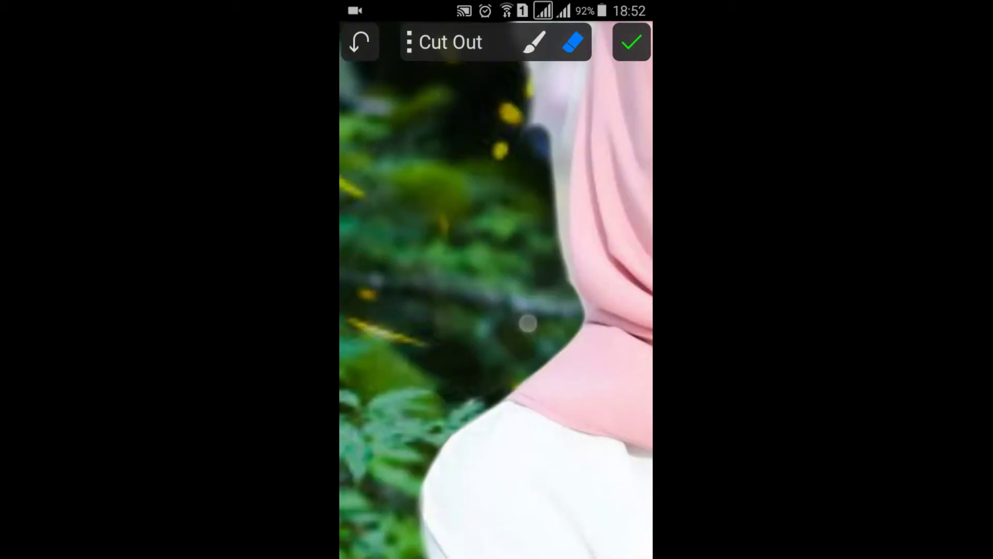
pyautogui.scroll(-3, 521, 331)
pyautogui.scroll(3, 555, 291)
pyautogui.scroll(3, 534, 330)
pyautogui.scroll(3, 497, 363)
pyautogui.moveTo(455, 471)
pyautogui.mouseDown()
pyautogui.moveTo(428, 224)
pyautogui.moveTo(474, 123)
pyautogui.mouseUp()
pyautogui.scroll(-3, 448, 204)
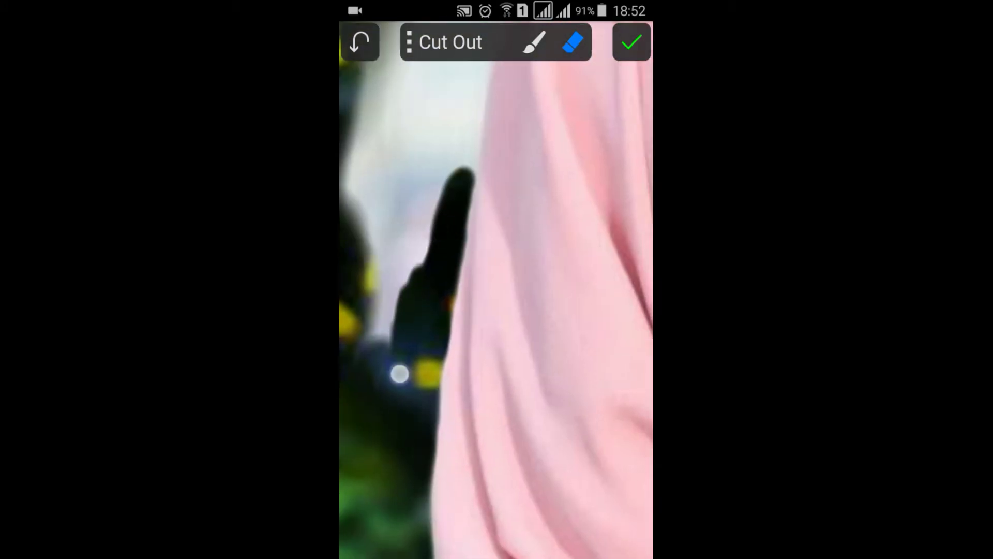
pyautogui.scroll(-3, 410, 304)
pyautogui.scroll(5, 364, 278)
pyautogui.moveTo(417, 481); pyautogui.dragTo(462, 232)
pyautogui.scroll(2, 462, 231)
# Toggle between restore and erase, clearing backdrop along the hijab edge and above its top.
pyautogui.click(541, 41)
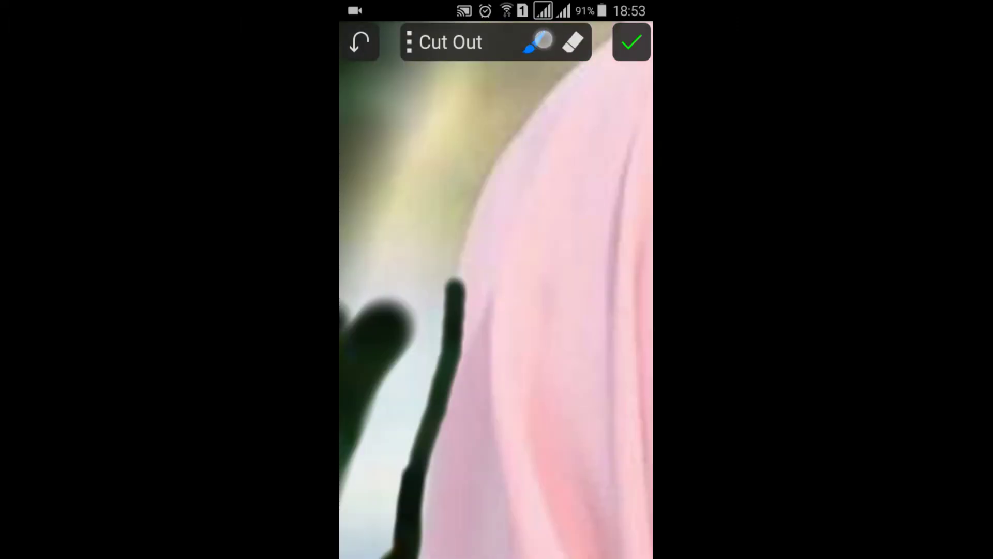
pyautogui.click(573, 42)
pyautogui.scroll(2, 543, 291)
pyautogui.moveTo(434, 466); pyautogui.dragTo(470, 310)
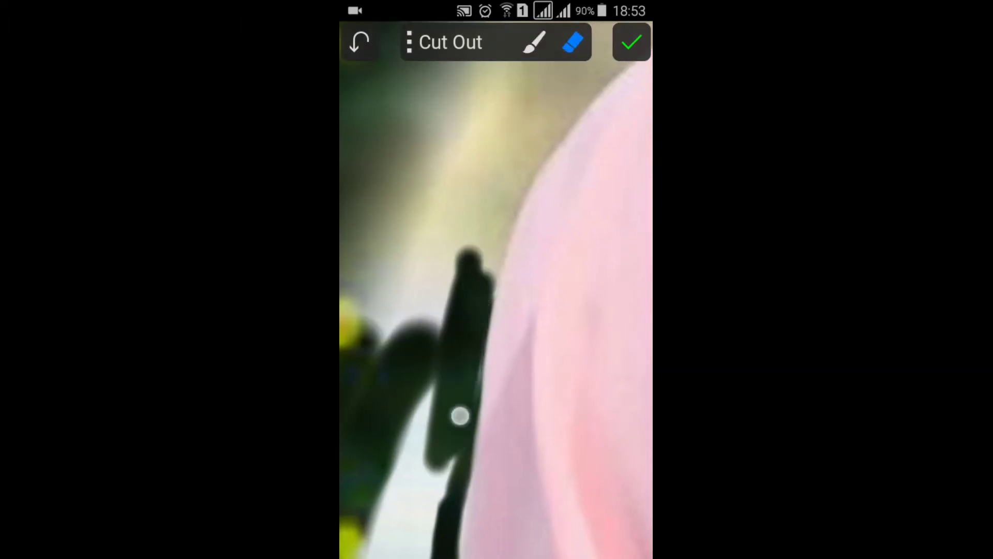
pyautogui.click(534, 42)
pyautogui.click(573, 41)
pyautogui.scroll(-3, 485, 260)
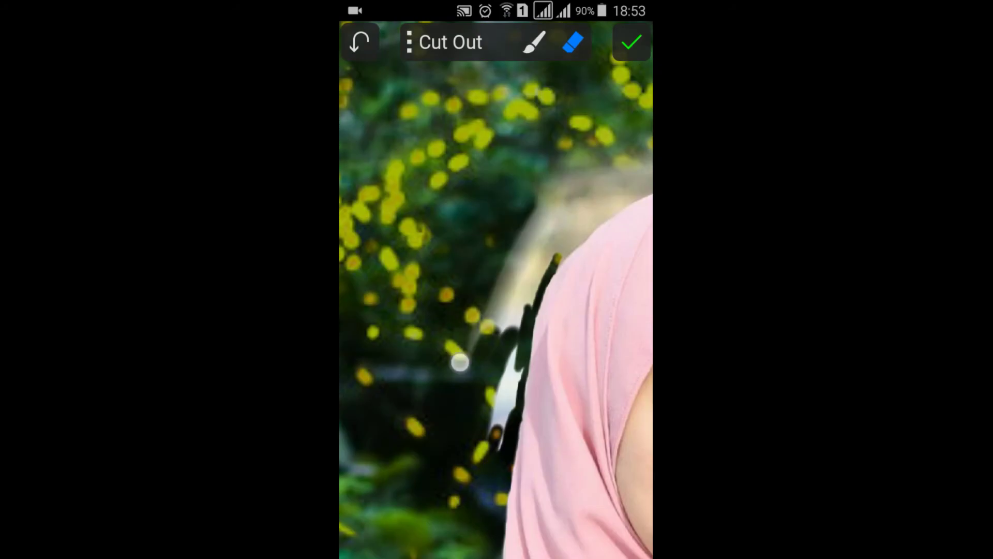
pyautogui.scroll(-2, 507, 342)
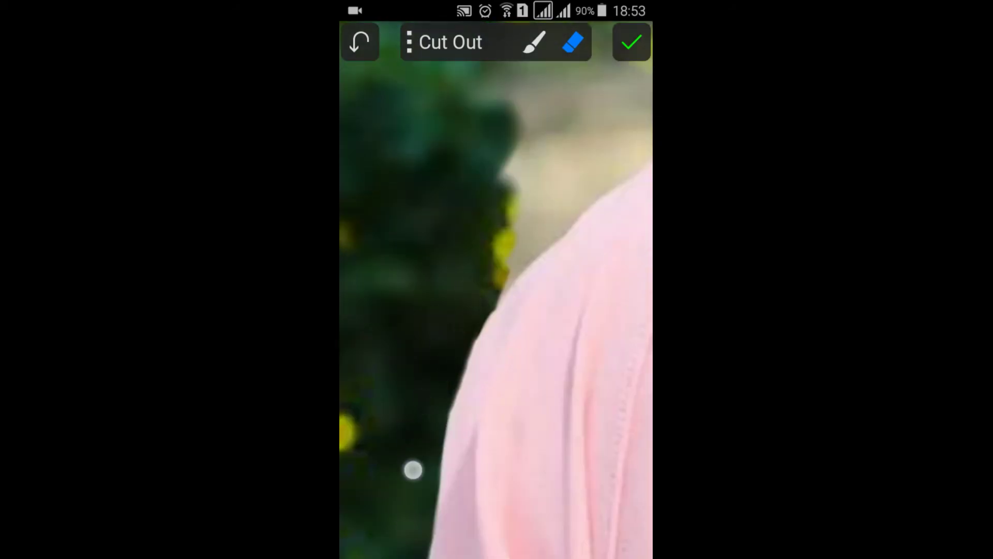
pyautogui.scroll(5, 549, 258)
pyautogui.scroll(2, 528, 295)
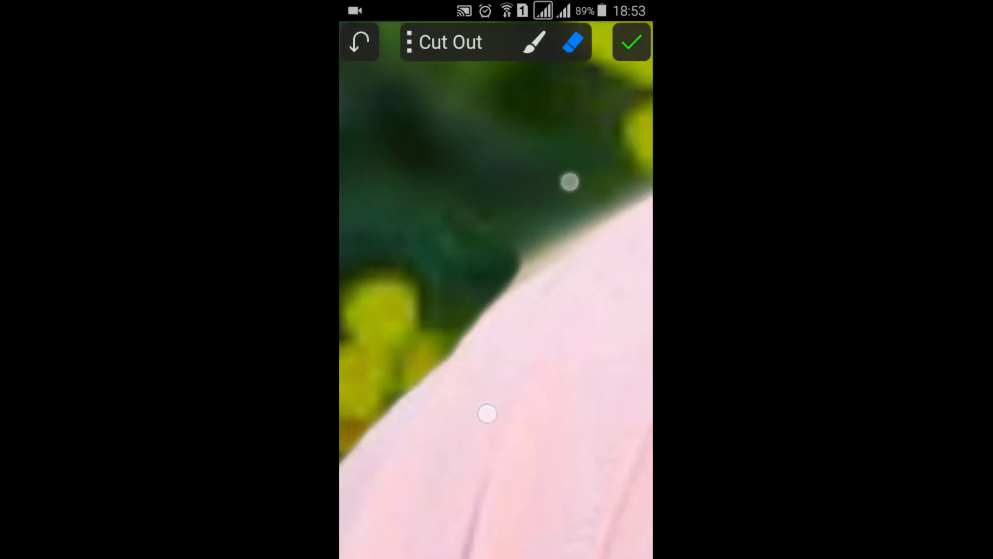
pyautogui.scroll(-3, 559, 310)
pyautogui.scroll(-2, 518, 259)
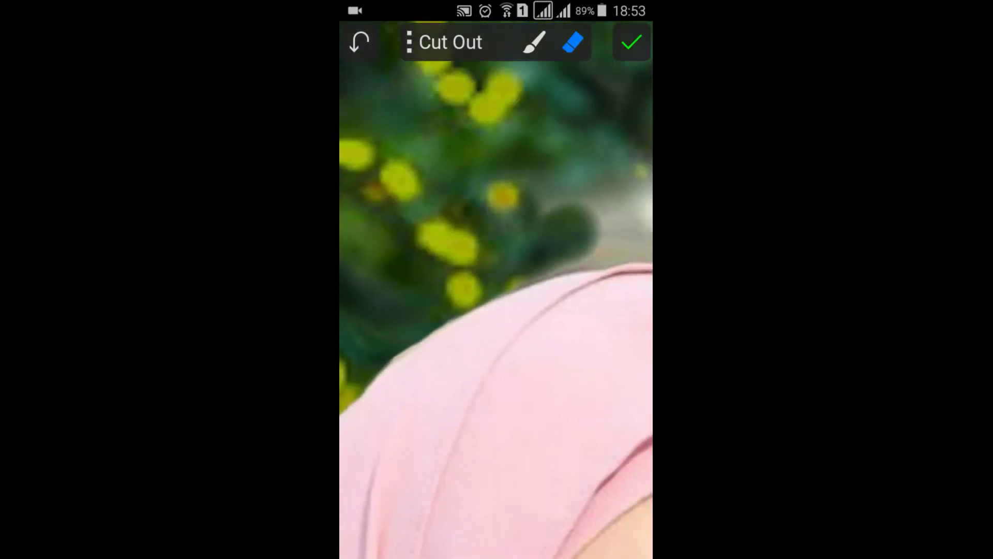
pyautogui.scroll(-2, 533, 266)
pyautogui.moveTo(532, 266); pyautogui.dragTo(491, 230)
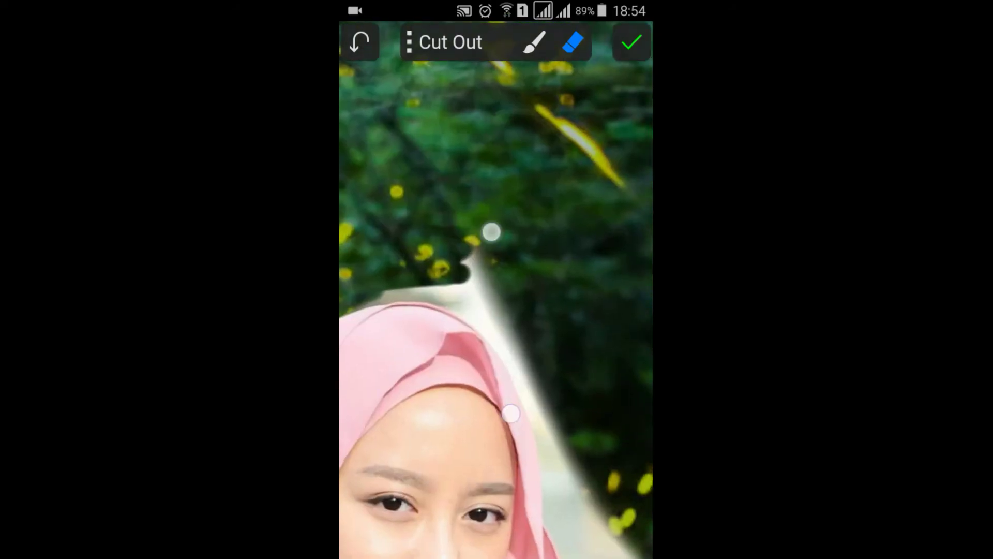
pyautogui.scroll(5, 414, 321)
pyautogui.scroll(2, 548, 326)
pyautogui.scroll(-2, 548, 326)
pyautogui.scroll(-2, 471, 357)
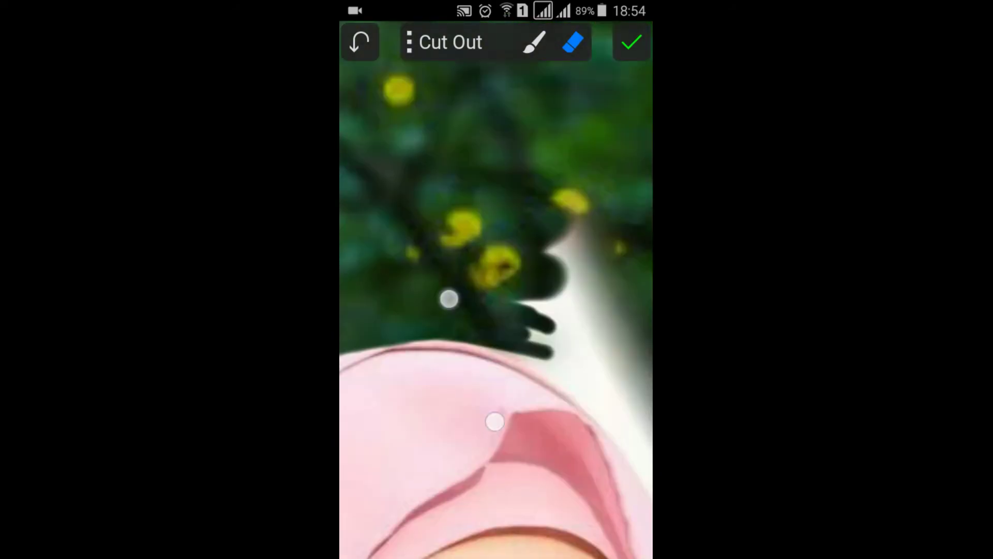
pyautogui.scroll(-3, 502, 289)
pyautogui.scroll(5, 569, 259)
pyautogui.scroll(2, 597, 397)
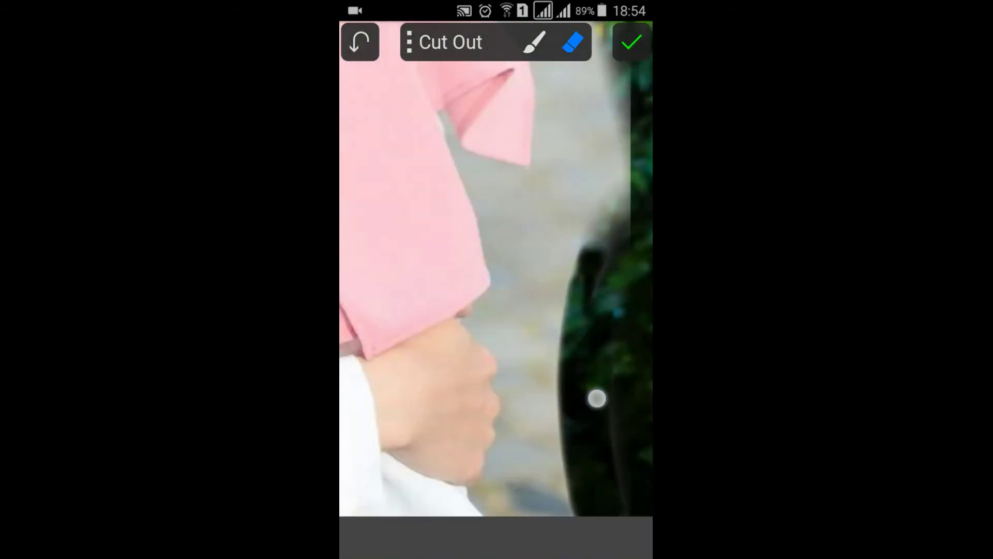
# Erase background by the bushes beside the hand, along the chin and the face edge.
pyautogui.moveTo(599, 228)
pyautogui.mouseDown()
pyautogui.moveTo(531, 374)
pyautogui.moveTo(543, 512)
pyautogui.moveTo(515, 369)
pyautogui.mouseUp()
pyautogui.scroll(4, 497, 311)
pyautogui.scroll(2, 496, 258)
pyautogui.moveTo(581, 158); pyautogui.dragTo(527, 419)
pyautogui.scroll(-2, 548, 363)
pyautogui.moveTo(577, 322); pyautogui.dragTo(591, 354)
pyautogui.scroll(3, 581, 369)
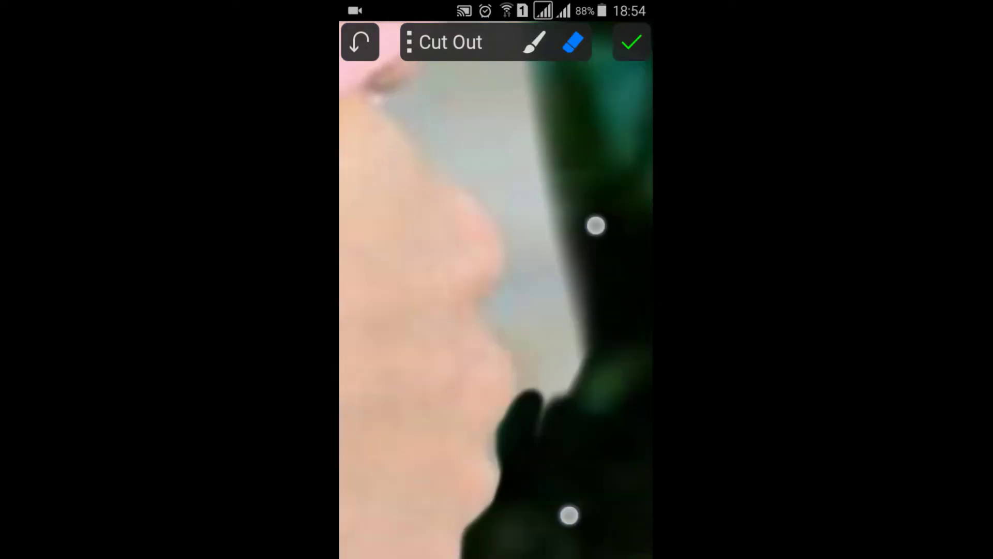
pyautogui.scroll(2, 548, 383)
pyautogui.moveTo(501, 214); pyautogui.dragTo(532, 310)
pyautogui.scroll(-2, 561, 339)
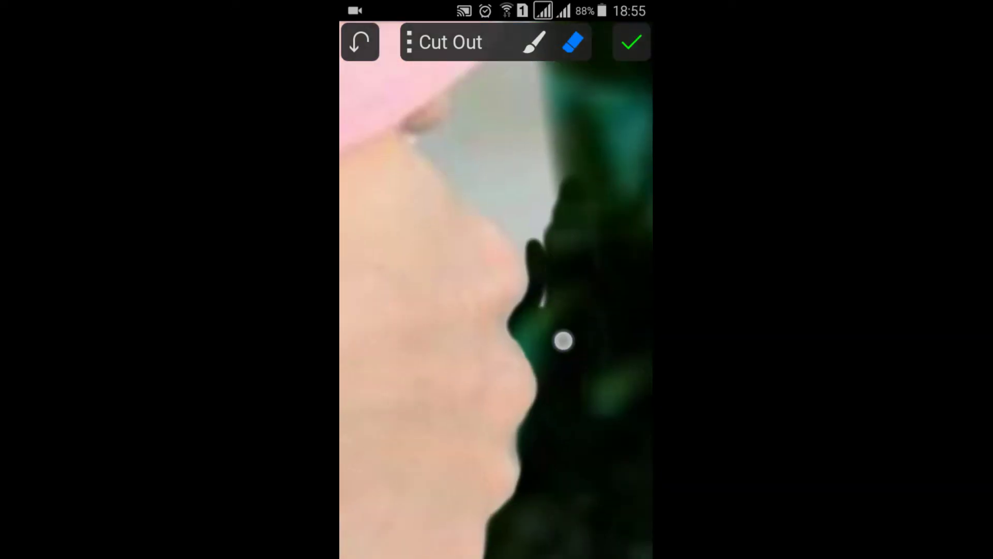
pyautogui.scroll(-1, 543, 311)
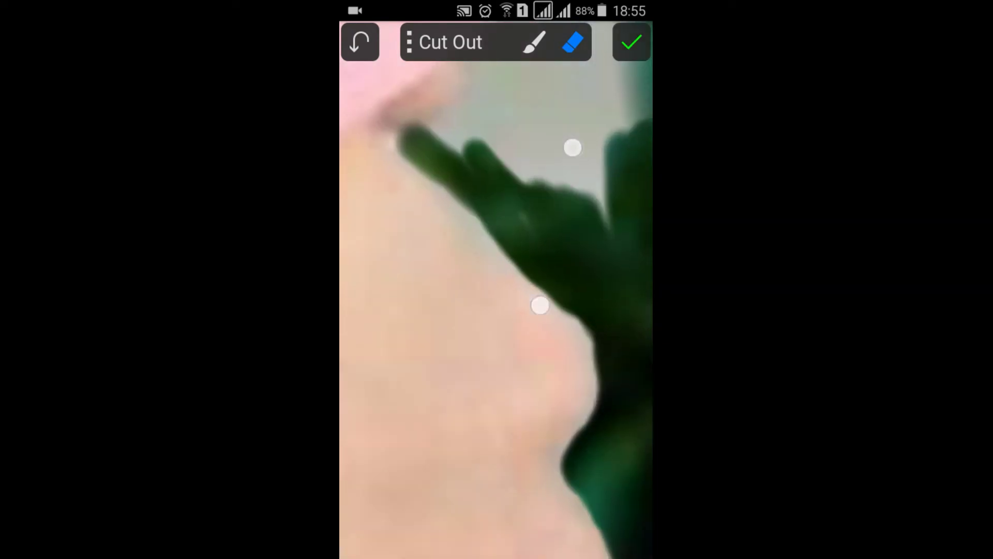
pyautogui.scroll(3, 555, 226)
# Erase background around the fingertip and where the finger meets the hijab.
pyautogui.scroll(-2, 541, 214)
pyautogui.moveTo(443, 278); pyautogui.dragTo(599, 150)
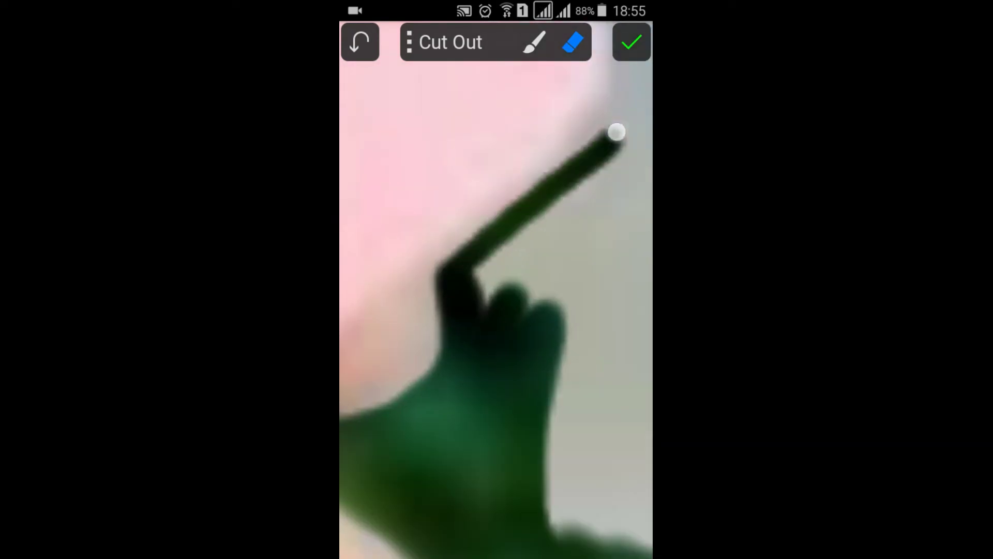
pyautogui.scroll(2, 543, 343)
pyautogui.moveTo(543, 357); pyautogui.dragTo(582, 339)
pyautogui.scroll(2, 585, 302)
pyautogui.scroll(-2, 544, 259)
pyautogui.moveTo(443, 99)
pyautogui.mouseDown()
pyautogui.moveTo(492, 239)
pyautogui.moveTo(572, 412)
pyautogui.mouseUp()
pyautogui.scroll(3, 461, 203)
pyautogui.moveTo(461, 203); pyautogui.dragTo(491, 331)
pyautogui.scroll(-1, 497, 290)
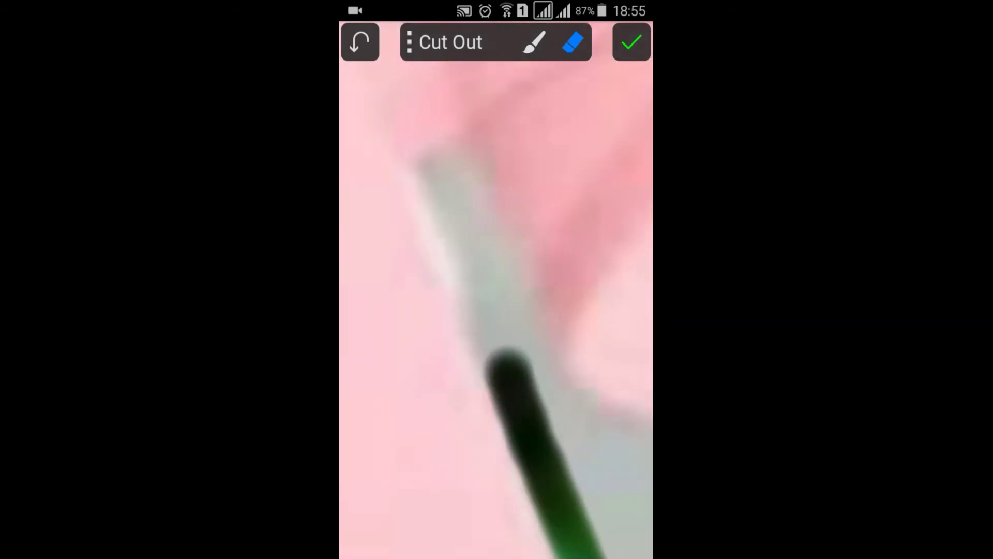
pyautogui.moveTo(425, 171); pyautogui.dragTo(494, 277)
pyautogui.scroll(-2, 532, 364)
pyautogui.moveTo(510, 332)
pyautogui.mouseDown()
pyautogui.moveTo(559, 366)
pyautogui.moveTo(541, 421)
pyautogui.mouseUp()
# Extend the erased strip along the pink hijab edge and clear the backdrop at its corner.
pyautogui.click(534, 42)
pyautogui.scroll(2, 530, 321)
pyautogui.click(572, 42)
pyautogui.scroll(-2, 519, 348)
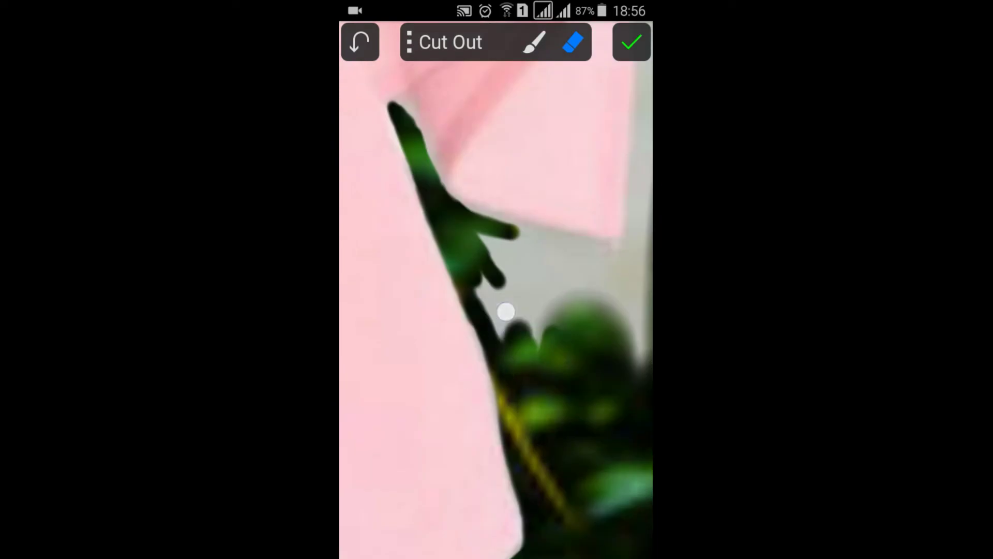
pyautogui.moveTo(607, 271); pyautogui.dragTo(481, 246)
pyautogui.scroll(-2, 583, 325)
pyautogui.moveTo(546, 275); pyautogui.dragTo(494, 396)
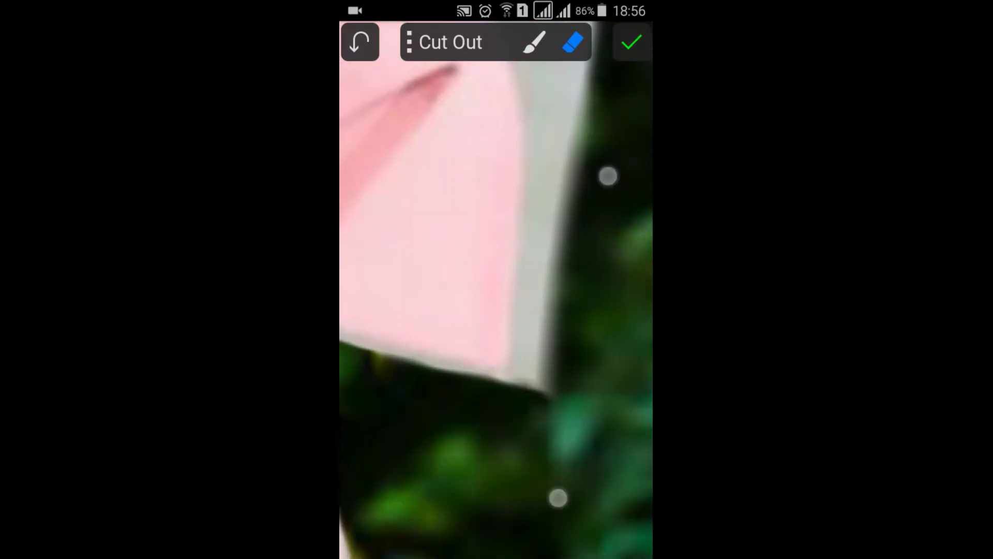
pyautogui.scroll(3, 546, 227)
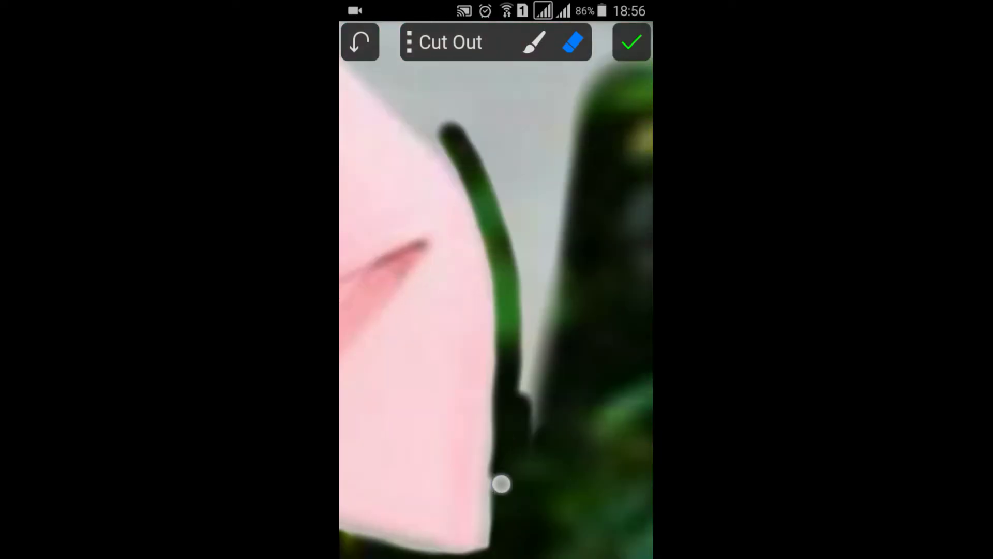
pyautogui.scroll(-3, 564, 316)
pyautogui.scroll(3, 528, 297)
pyautogui.moveTo(406, 225); pyautogui.dragTo(643, 464)
pyautogui.scroll(-3, 595, 363)
pyautogui.scroll(3, 534, 252)
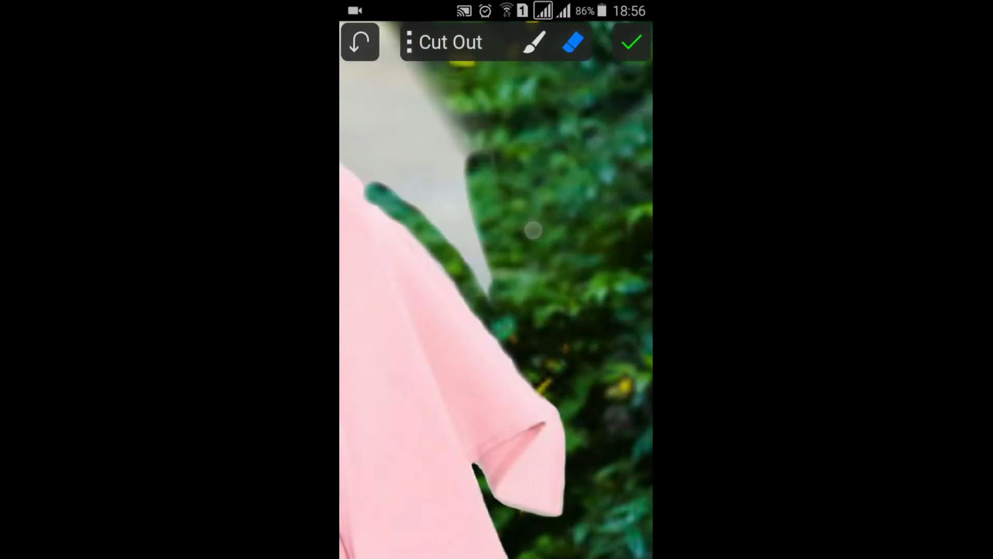
pyautogui.scroll(-3, 534, 230)
pyautogui.scroll(3, 537, 331)
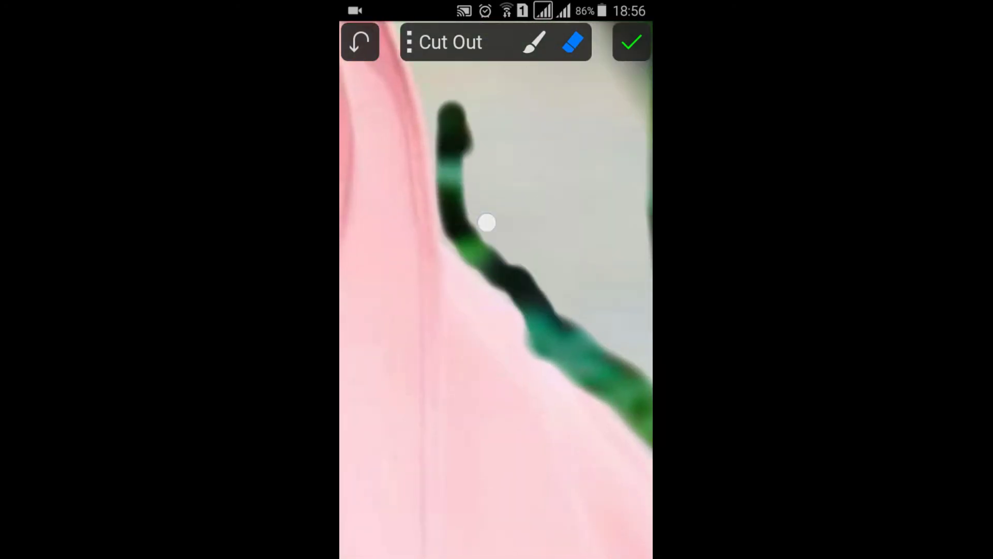
pyautogui.scroll(3, 486, 222)
pyautogui.scroll(-3, 550, 300)
pyautogui.scroll(3, 531, 368)
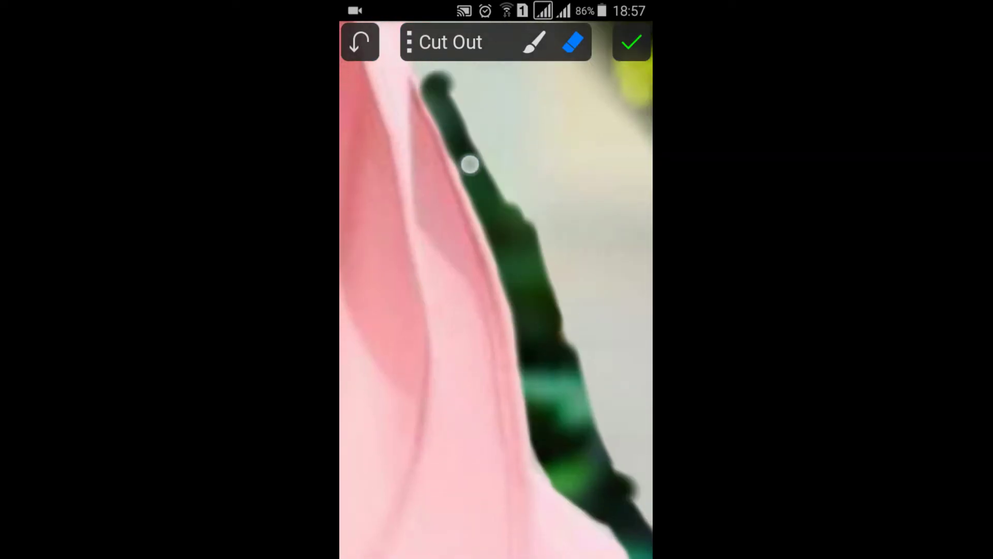
pyautogui.scroll(-3, 470, 164)
pyautogui.scroll(-2, 521, 255)
pyautogui.scroll(3, 435, 110)
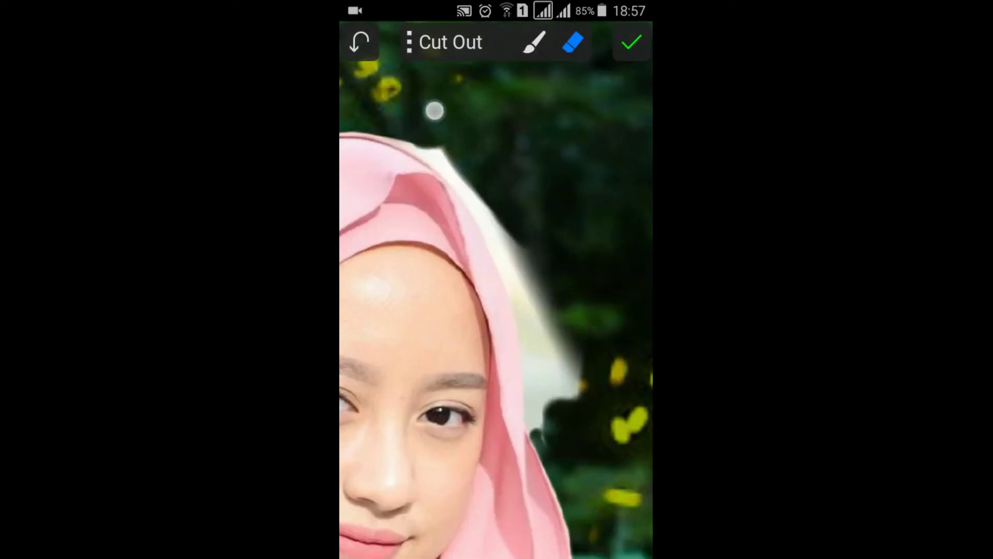
pyautogui.scroll(3, 561, 311)
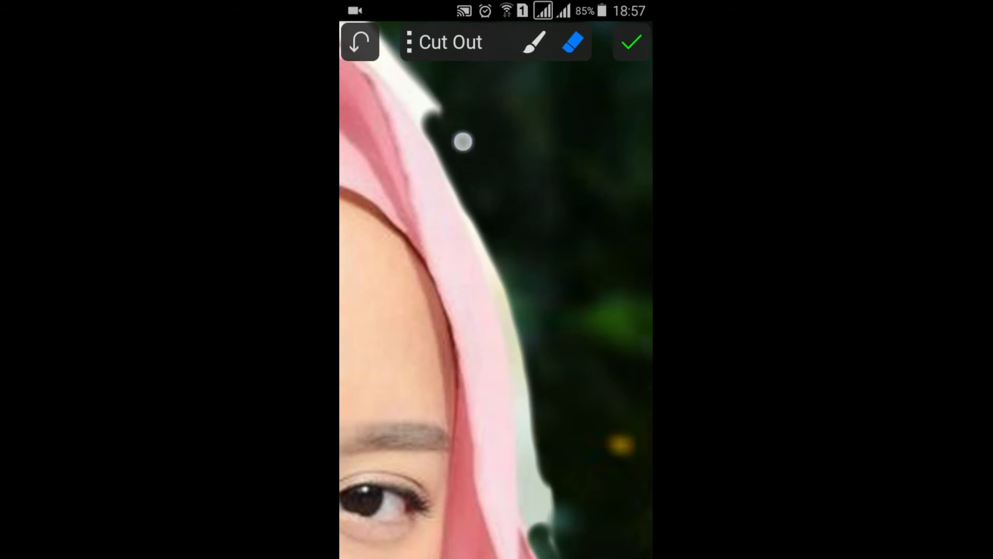
pyautogui.scroll(3, 464, 141)
# Erase the backdrop along the hijab's right edge, then zoom out to the whole photo.
pyautogui.moveTo(548, 490)
pyautogui.mouseDown()
pyautogui.moveTo(497, 443)
pyautogui.moveTo(499, 381)
pyautogui.mouseUp()
pyautogui.scroll(2, 516, 364)
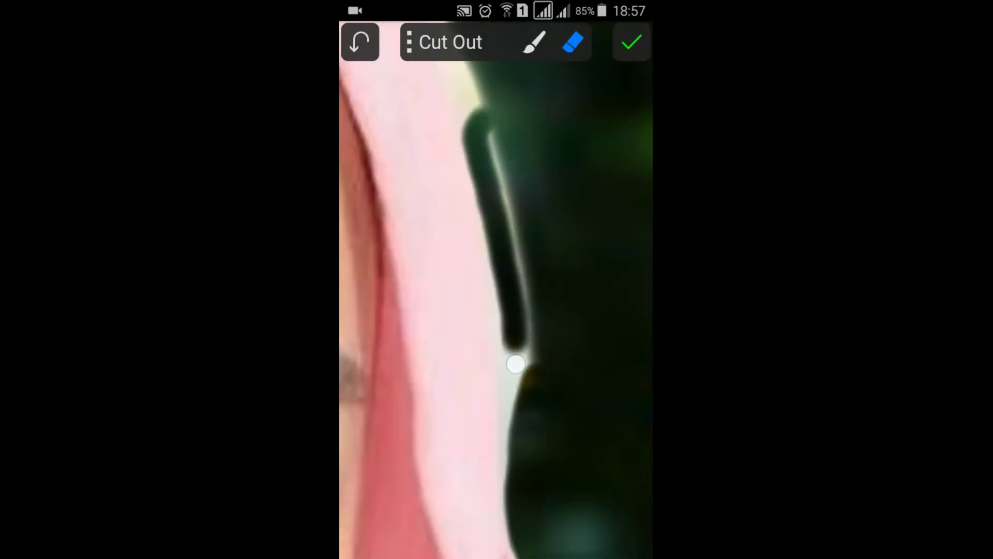
pyautogui.scroll(-2, 492, 149)
pyautogui.scroll(-3, 534, 328)
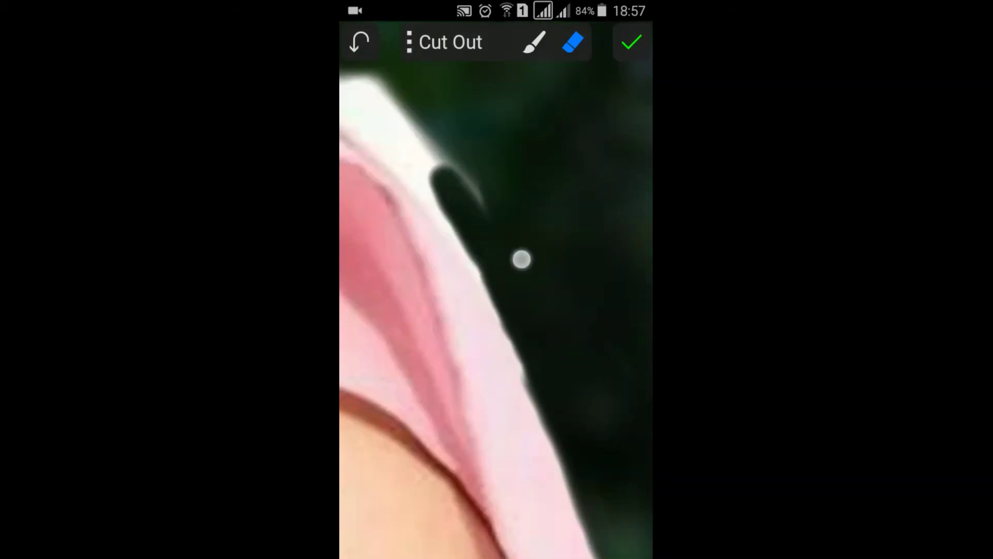
pyautogui.scroll(3, 521, 259)
pyautogui.scroll(-2, 486, 257)
pyautogui.scroll(-2, 607, 361)
pyautogui.scroll(-2, 524, 240)
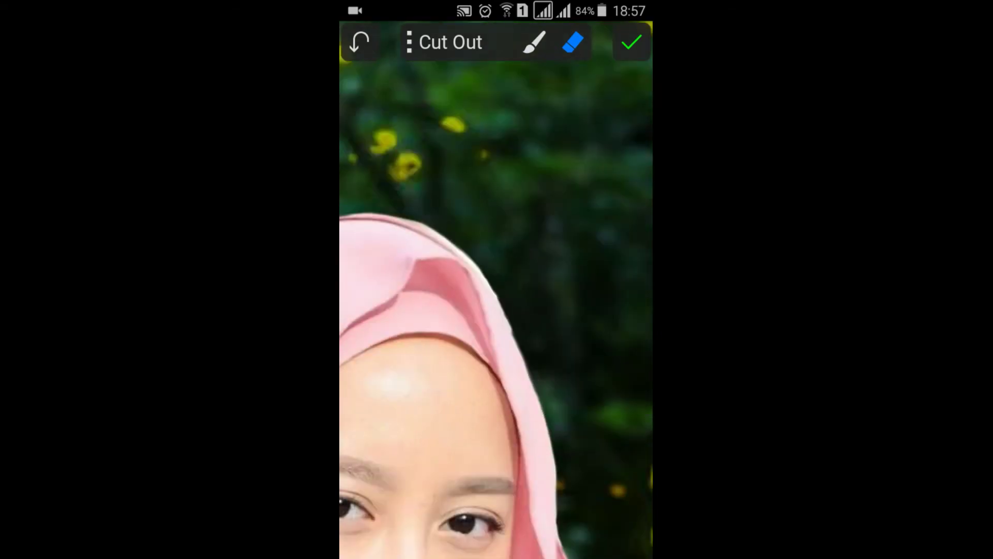
pyautogui.scroll(-3, 575, 352)
pyautogui.moveTo(585, 232); pyautogui.dragTo(578, 234)
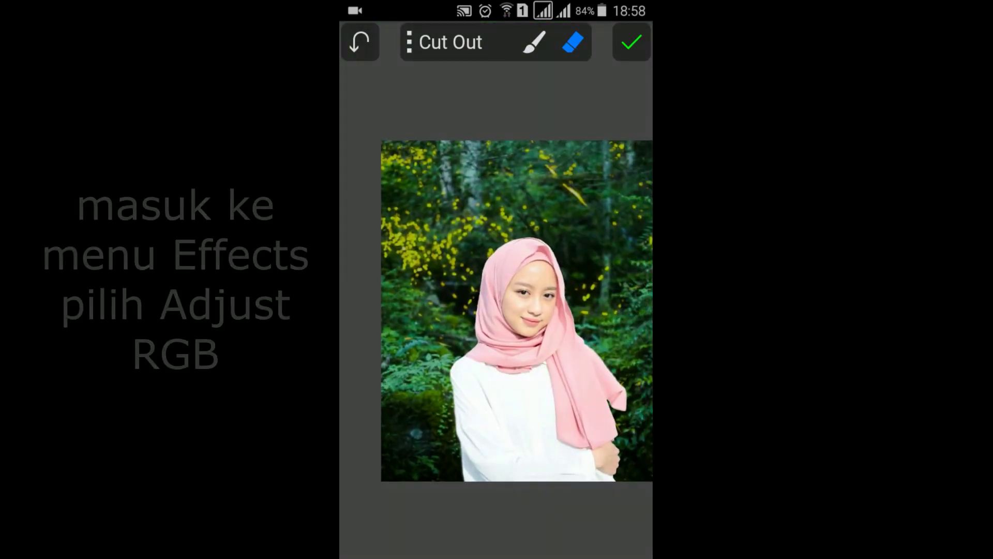
# Open the Adjust RGB effect and lower the red, green (to -25) and blue channels.
pyautogui.click(410, 42)
pyautogui.click(445, 178)
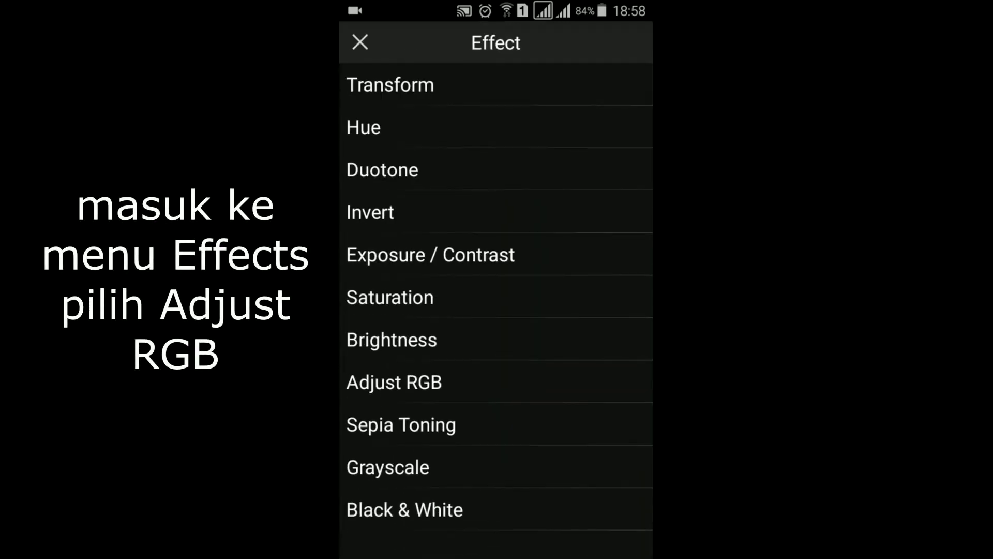
pyautogui.click(497, 380)
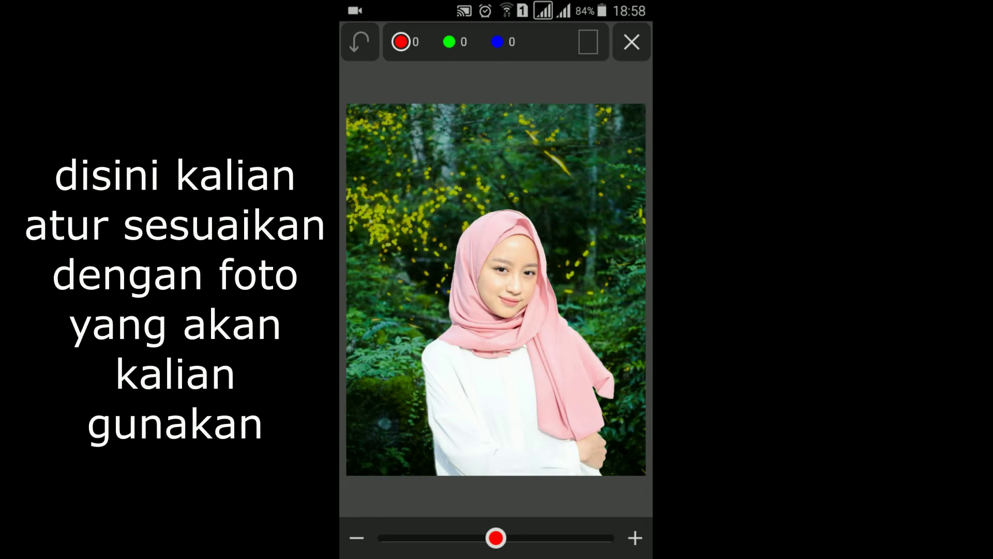
pyautogui.moveTo(494, 551); pyautogui.dragTo(473, 538)
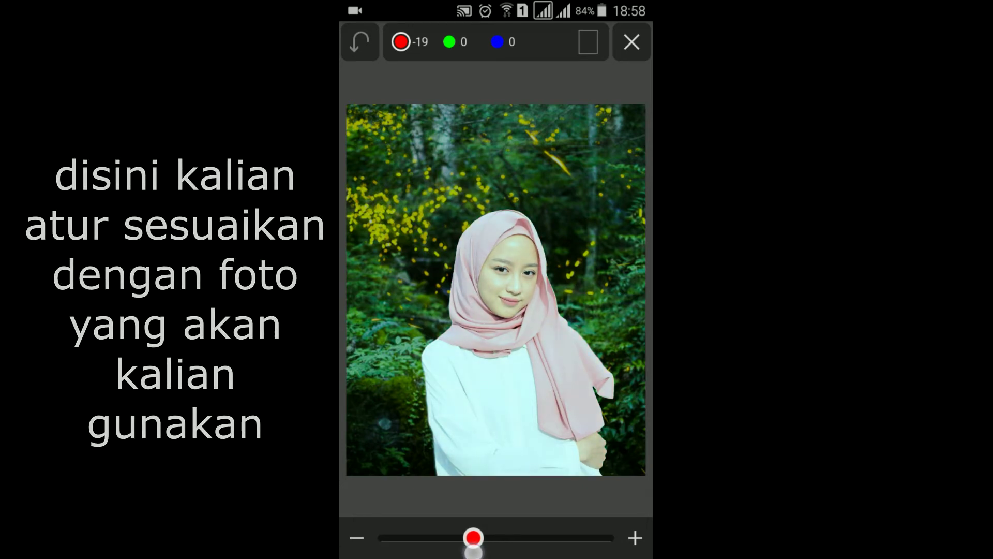
pyautogui.click(450, 41)
pyautogui.moveTo(494, 541); pyautogui.dragTo(464, 551)
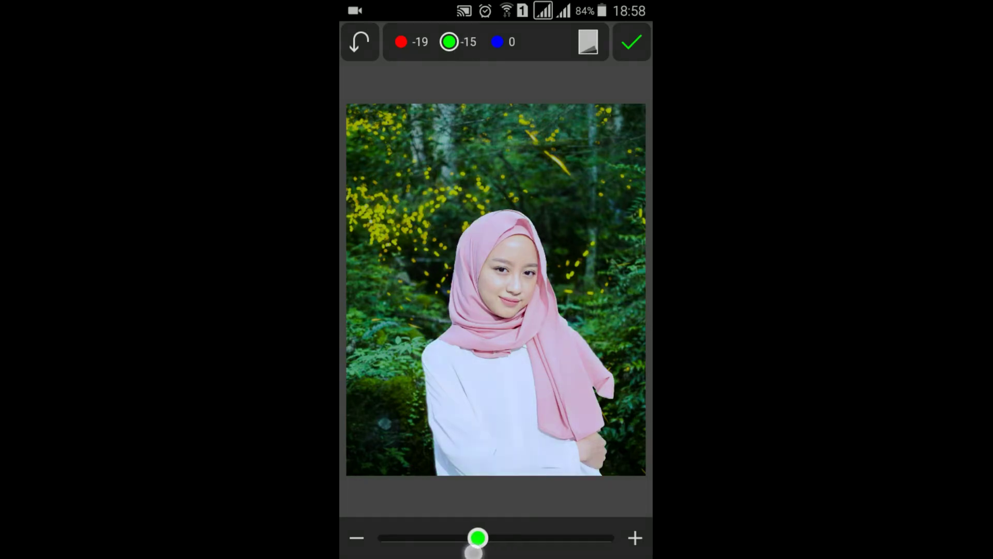
pyautogui.click(497, 42)
pyautogui.moveTo(496, 538); pyautogui.dragTo(473, 538)
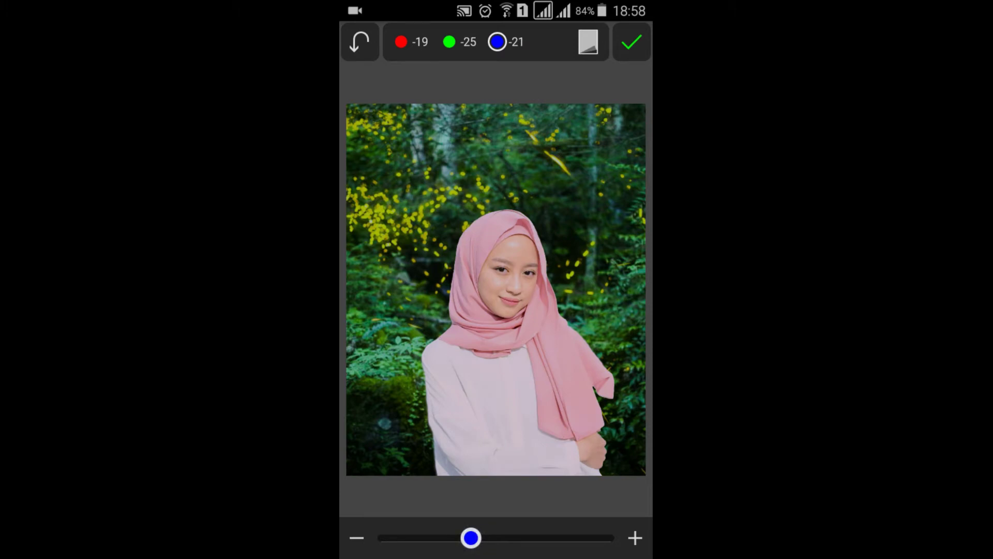
# Fine-tune red to -32 and blue to -28, compare with the original, and apply.
pyautogui.click(401, 42)
pyautogui.moveTo(472, 541); pyautogui.dragTo(460, 550)
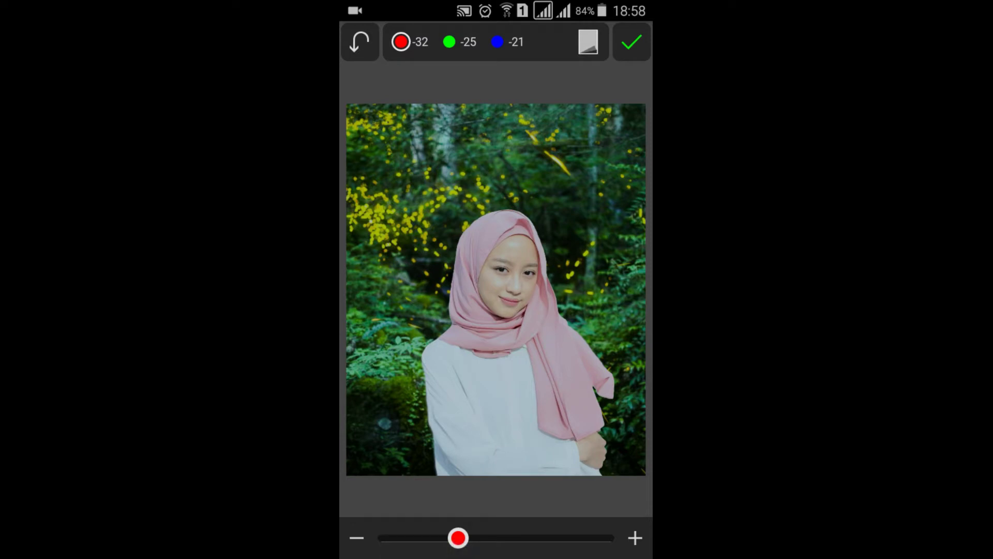
pyautogui.click(497, 42)
pyautogui.moveTo(469, 538)
pyautogui.mouseDown()
pyautogui.moveTo(487, 538)
pyautogui.moveTo(465, 538)
pyautogui.mouseUp()
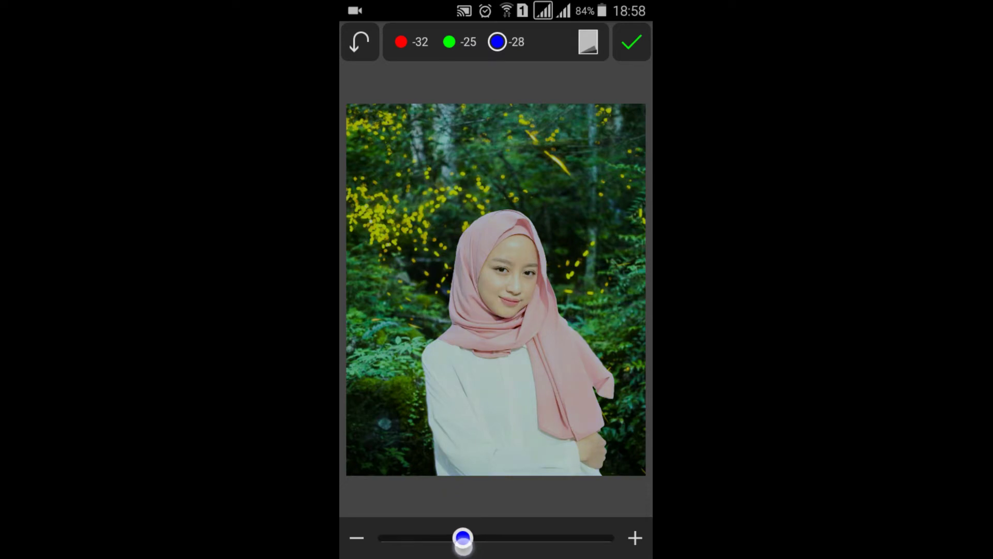
pyautogui.click(588, 41)
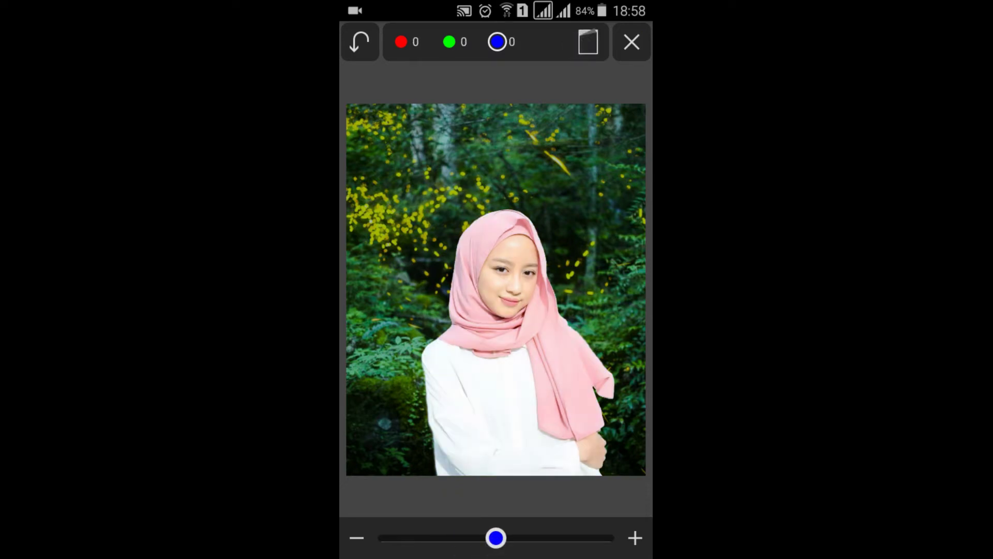
pyautogui.click(632, 42)
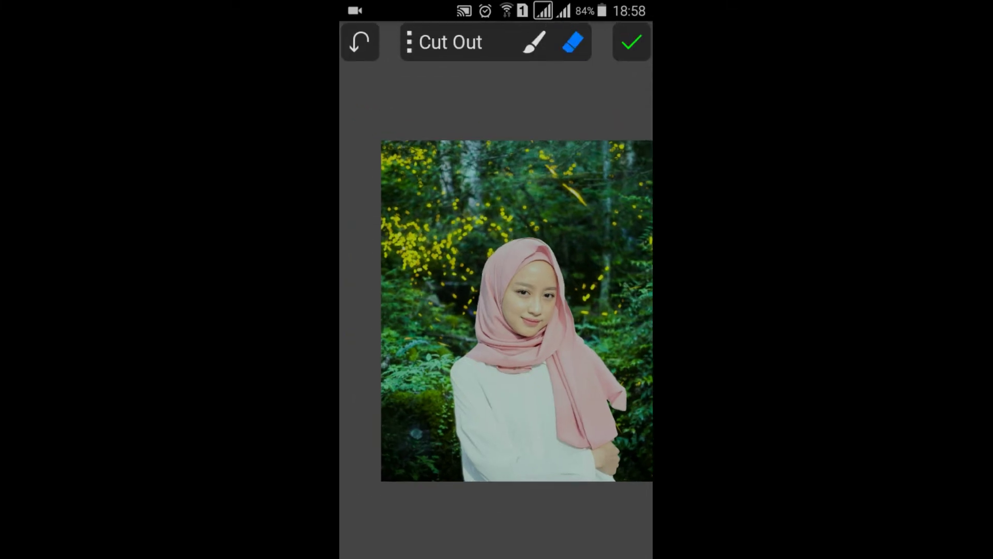
# Set the Brightness effect to +12 and compare it against the unbrightened photo.
pyautogui.click(452, 42)
pyautogui.click(424, 177)
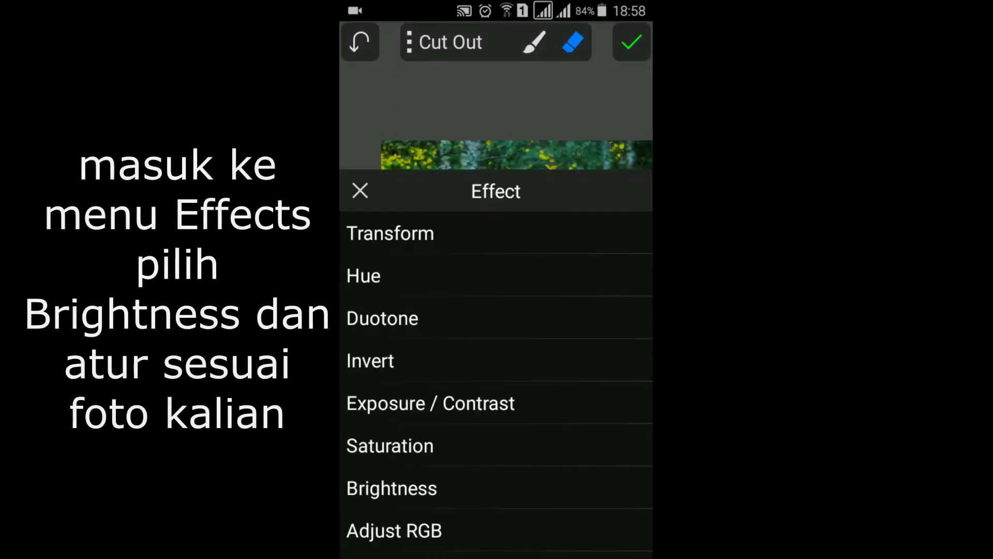
pyautogui.click(507, 332)
pyautogui.moveTo(495, 538)
pyautogui.mouseDown()
pyautogui.moveTo(473, 538)
pyautogui.moveTo(522, 537)
pyautogui.moveTo(510, 538)
pyautogui.mouseUp()
pyautogui.click(569, 41)
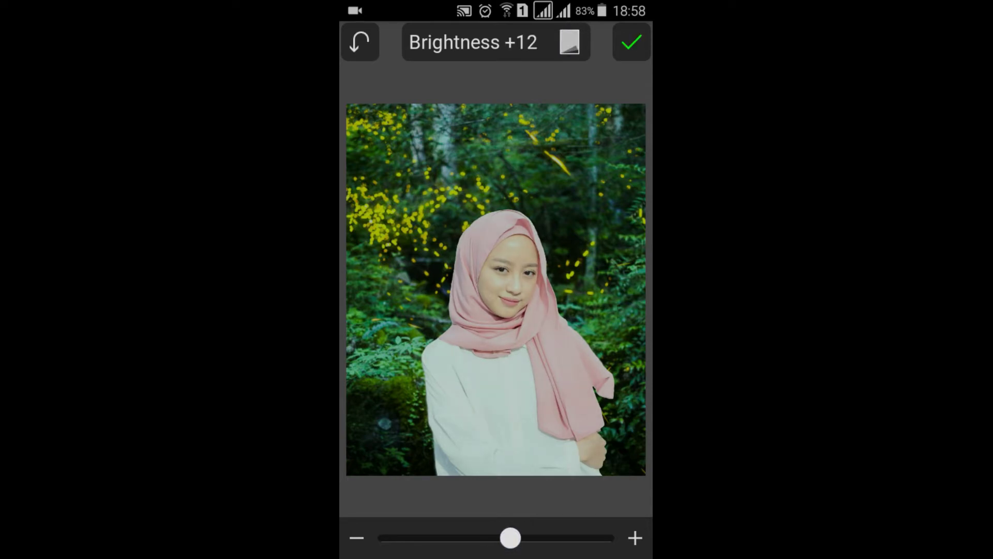
pyautogui.click(571, 52)
pyautogui.click(573, 55)
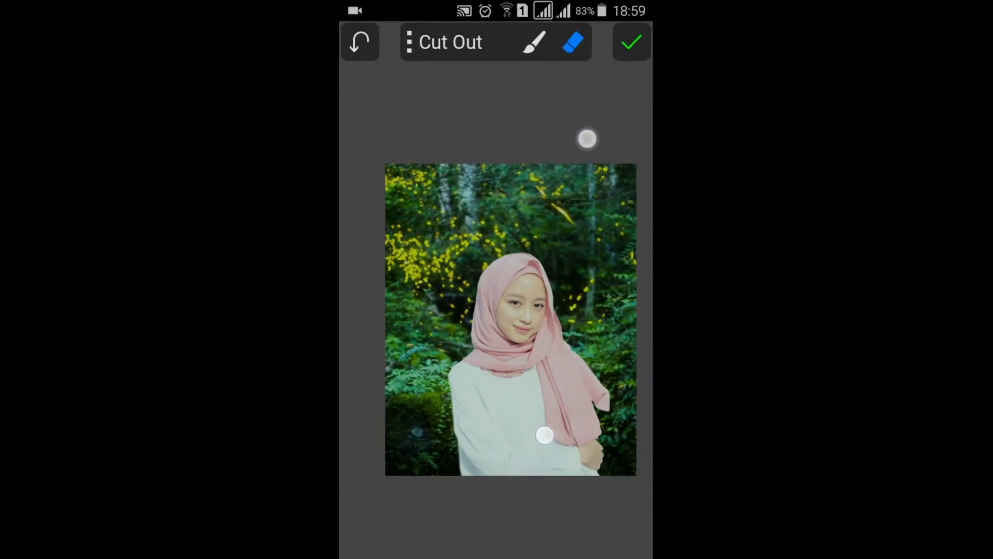
# With Transform, shrink the woman's layer slightly, move it down a little, and apply.
pyautogui.moveTo(607, 124); pyautogui.dragTo(545, 160)
pyautogui.click(460, 46)
pyautogui.click(512, 186)
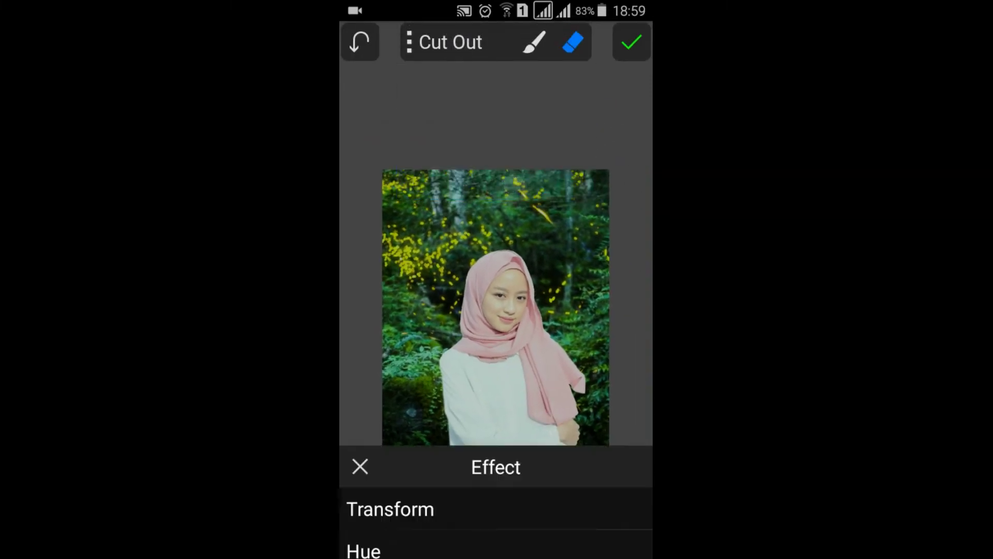
pyautogui.click(534, 88)
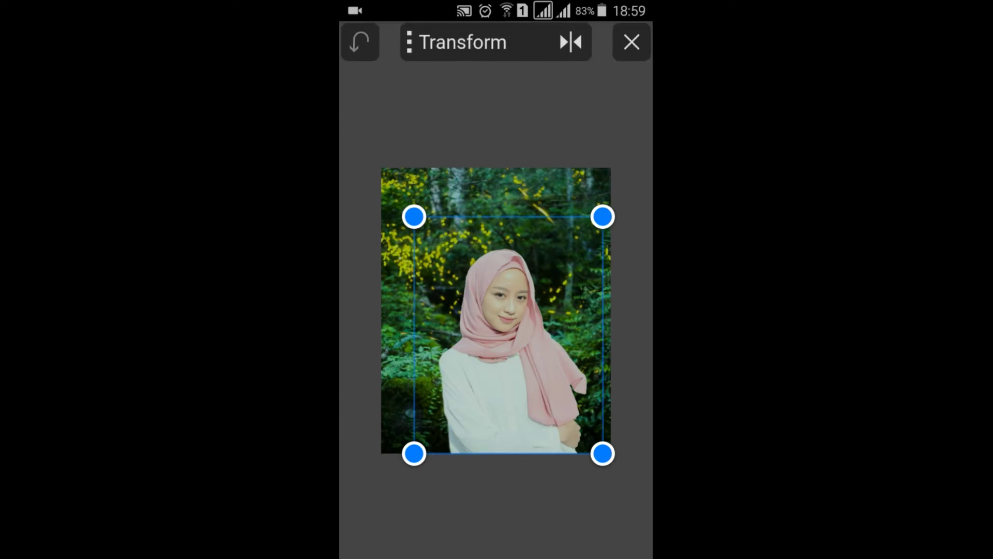
pyautogui.moveTo(604, 219); pyautogui.dragTo(600, 222)
pyautogui.click(517, 349)
pyautogui.moveTo(517, 348); pyautogui.dragTo(521, 363)
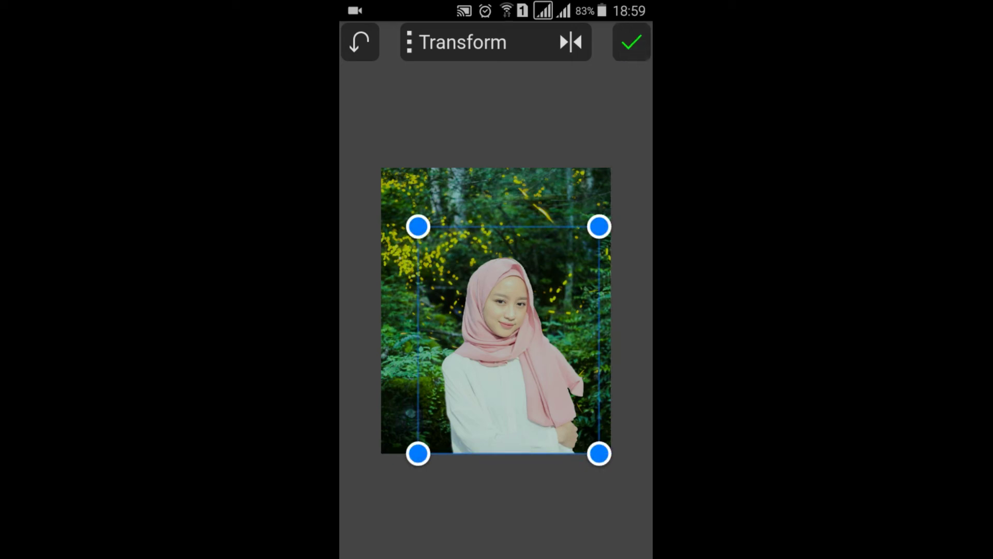
pyautogui.click(632, 42)
pyautogui.scroll(3, 572, 363)
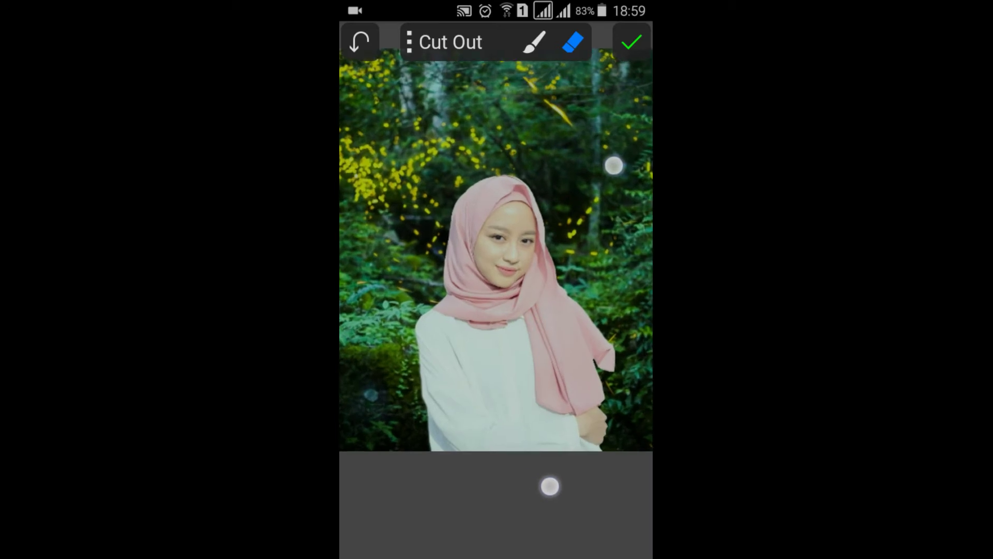
# Confirm the Cut Out and answer No to saving the cutout separately.
pyautogui.scroll(-3, 579, 326)
pyautogui.scroll(-1, 565, 356)
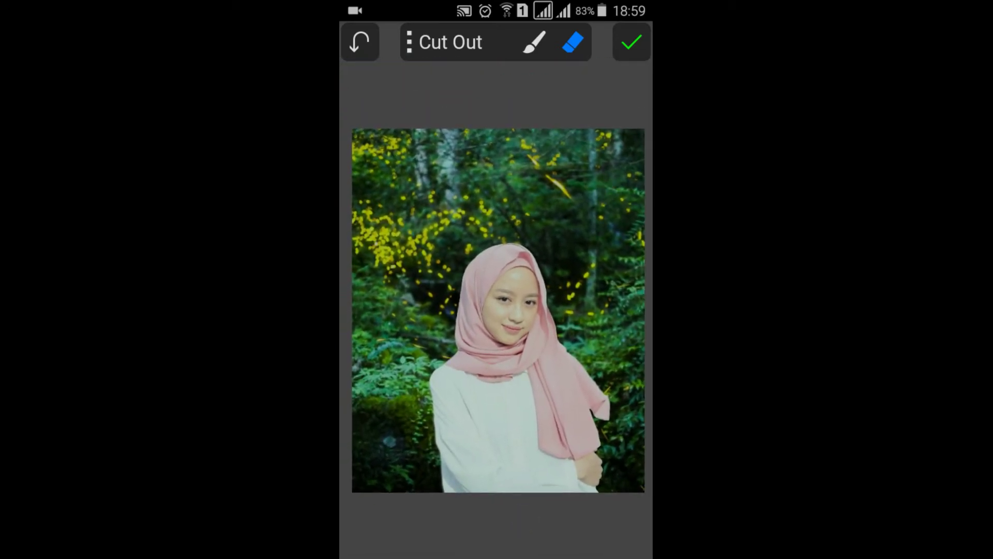
pyautogui.click(631, 41)
pyautogui.click(421, 355)
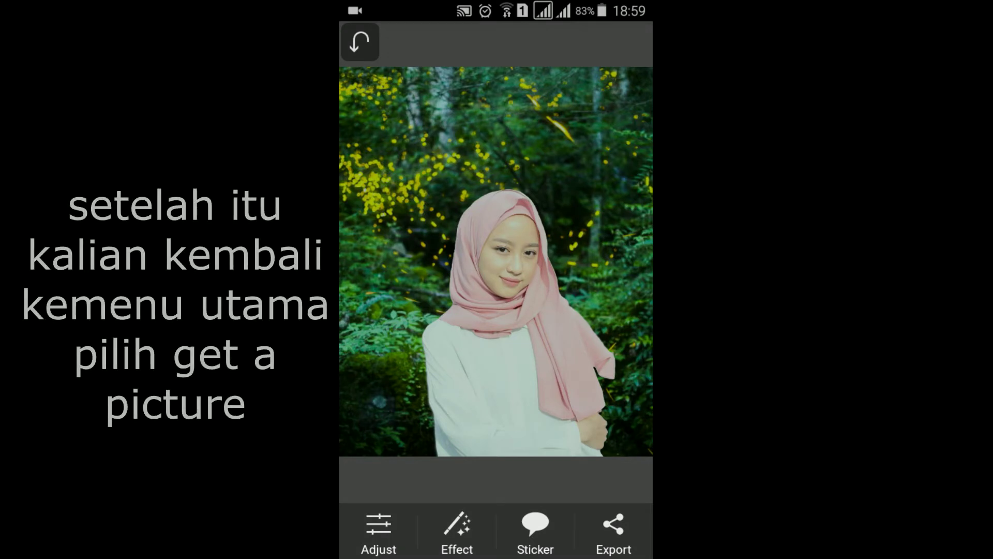
# Load the palm image from the gallery's Download album, importing it at Normal 858×931.
pyautogui.press('Escape')
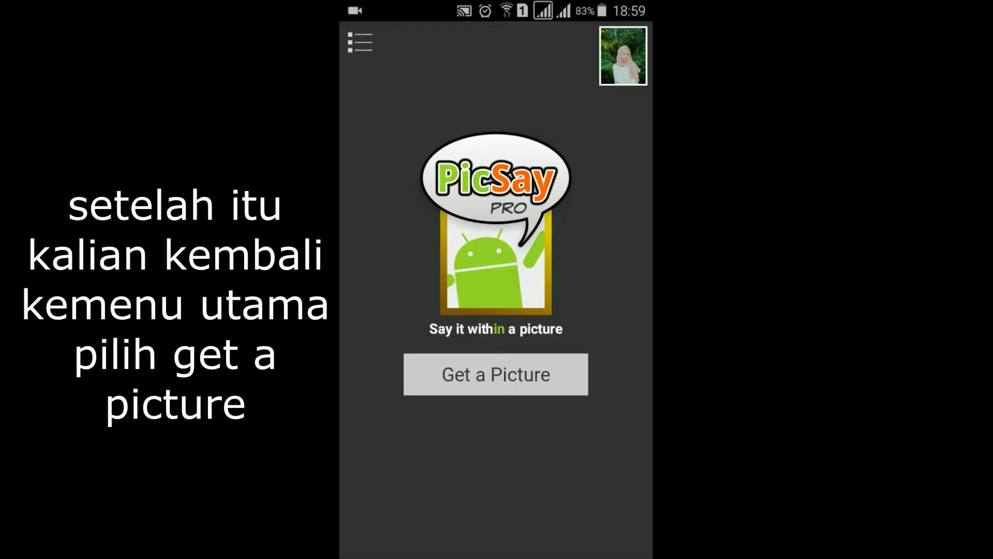
pyautogui.click(496, 374)
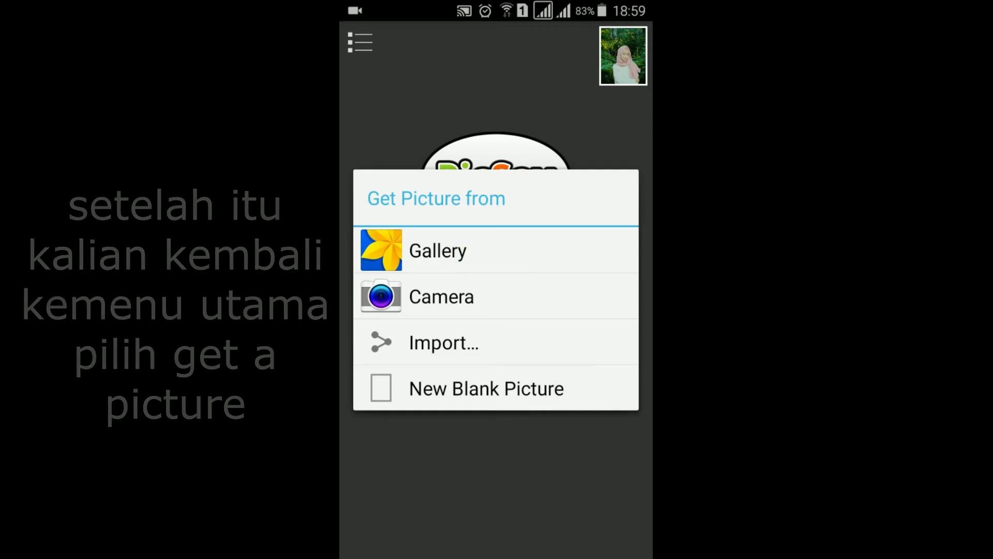
pyautogui.click(574, 242)
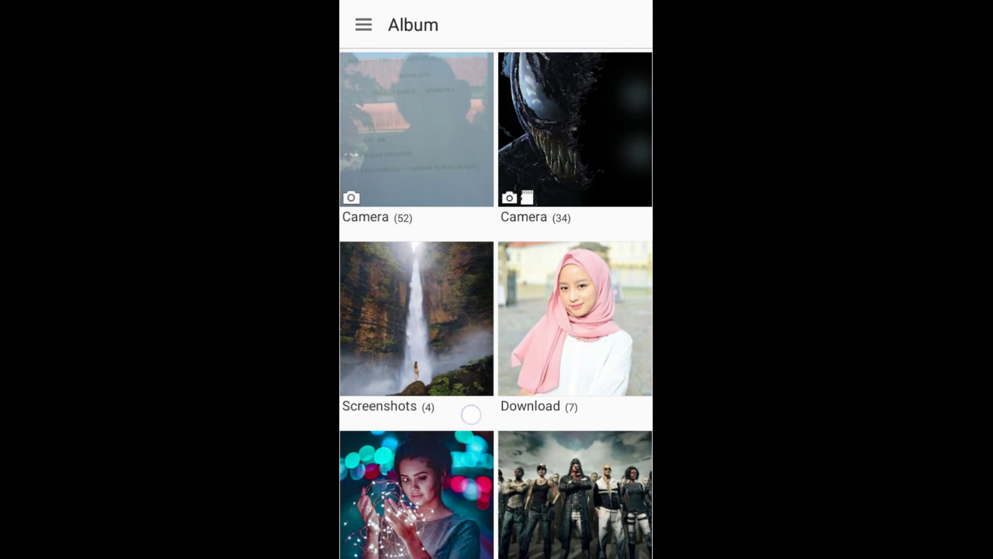
pyautogui.moveTo(471, 414); pyautogui.dragTo(471, 155)
pyautogui.moveTo(574, 388); pyautogui.dragTo(575, 223)
pyautogui.click(574, 357)
pyautogui.click(606, 120)
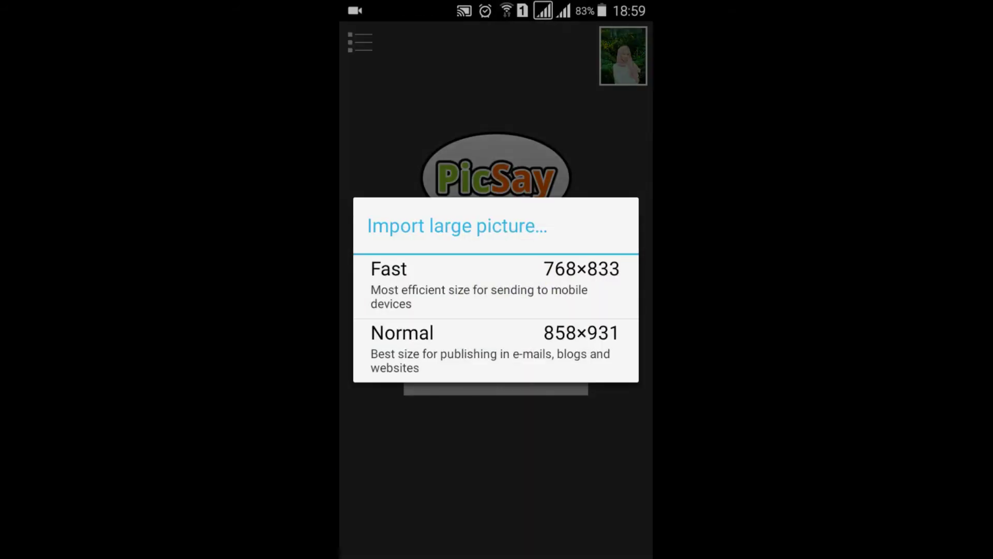
pyautogui.click(496, 351)
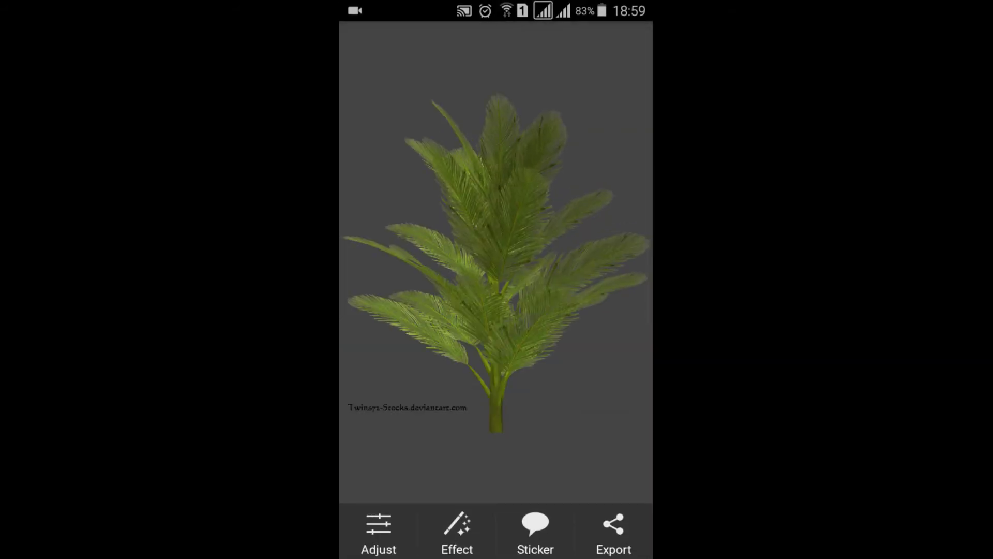
# Apply a 1.90 Blur to the palm image and bring up its Export options.
pyautogui.click(378, 533)
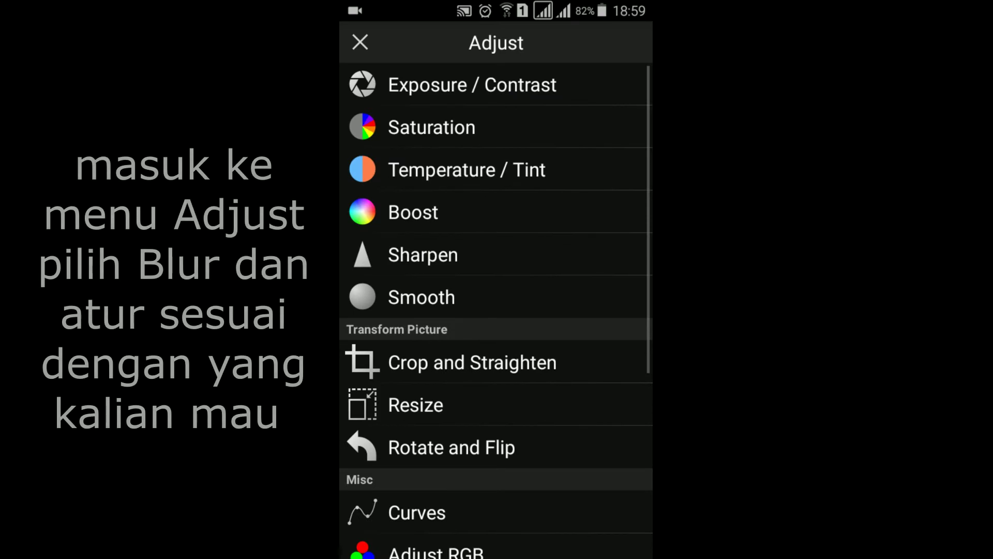
pyautogui.moveTo(512, 518); pyautogui.dragTo(572, 288)
pyautogui.click(484, 424)
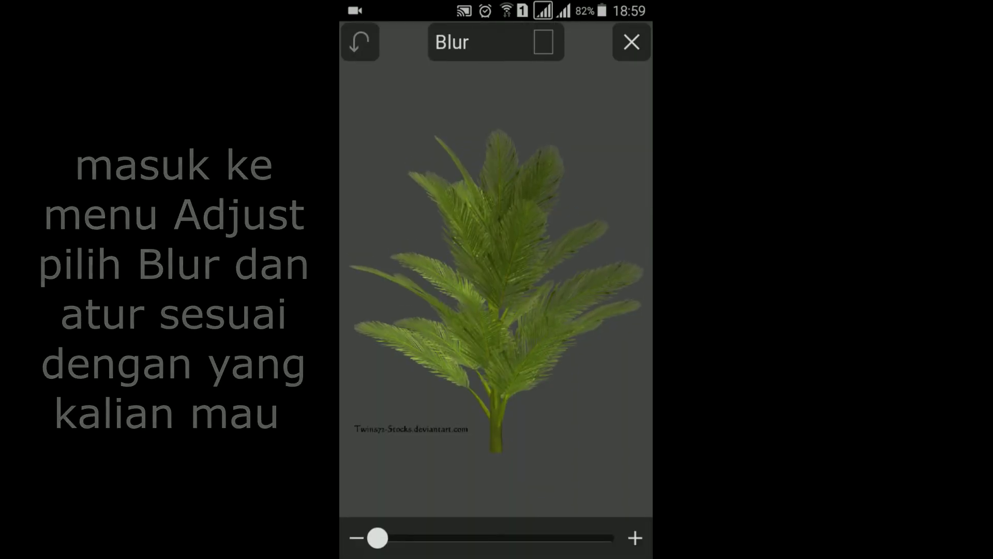
pyautogui.click(642, 532)
pyautogui.click(641, 532)
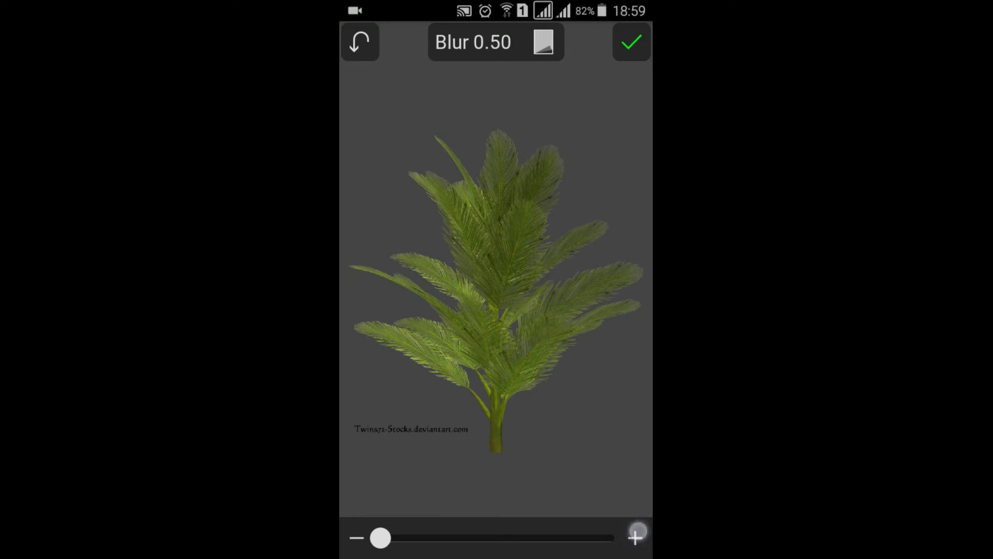
pyautogui.click(641, 532)
pyautogui.click(642, 532)
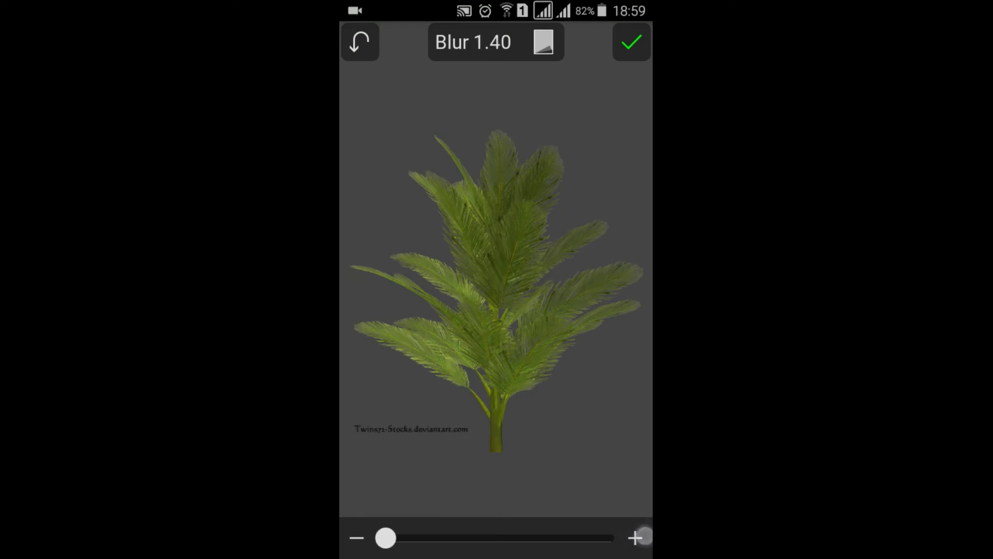
pyautogui.click(635, 538)
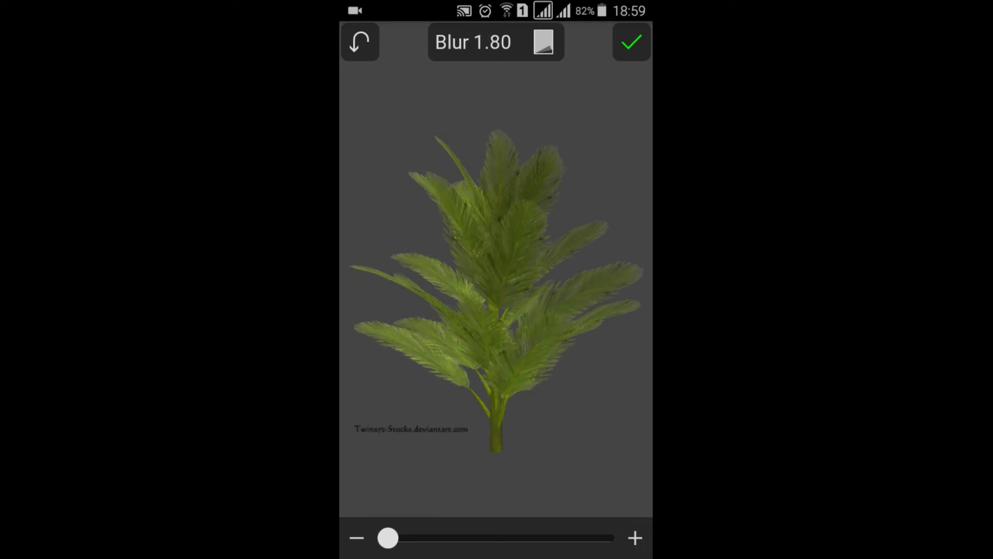
pyautogui.click(635, 538)
pyautogui.click(632, 42)
pyautogui.click(606, 525)
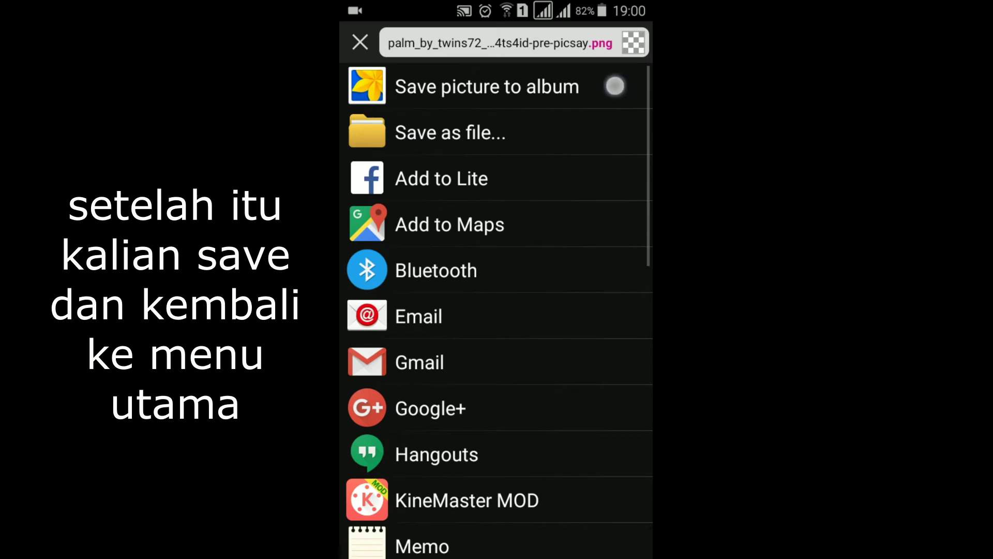
# Save the blurred palm to the PicSayPro album and reopen the forest portrait from Edited Pictures.
pyautogui.click(615, 86)
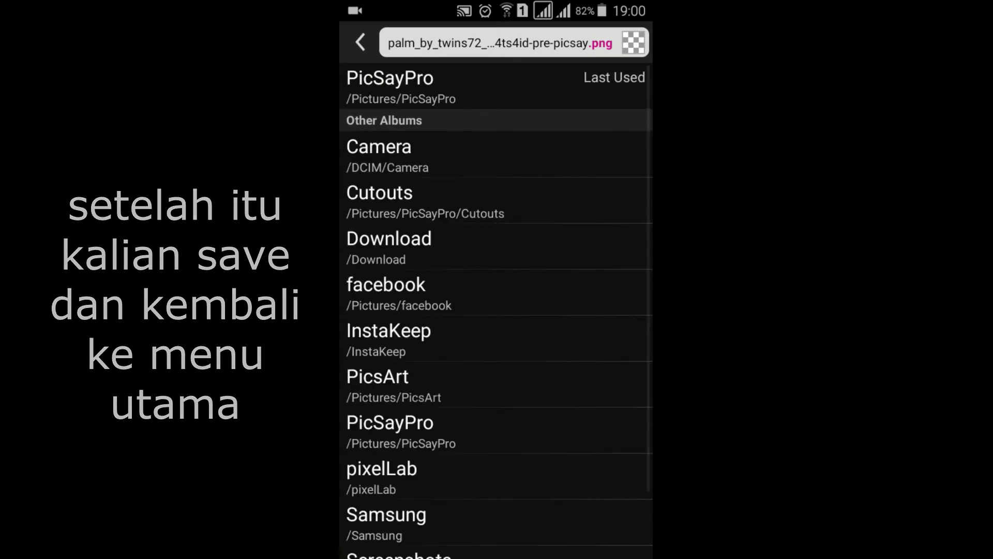
pyautogui.click(465, 88)
pyautogui.click(360, 41)
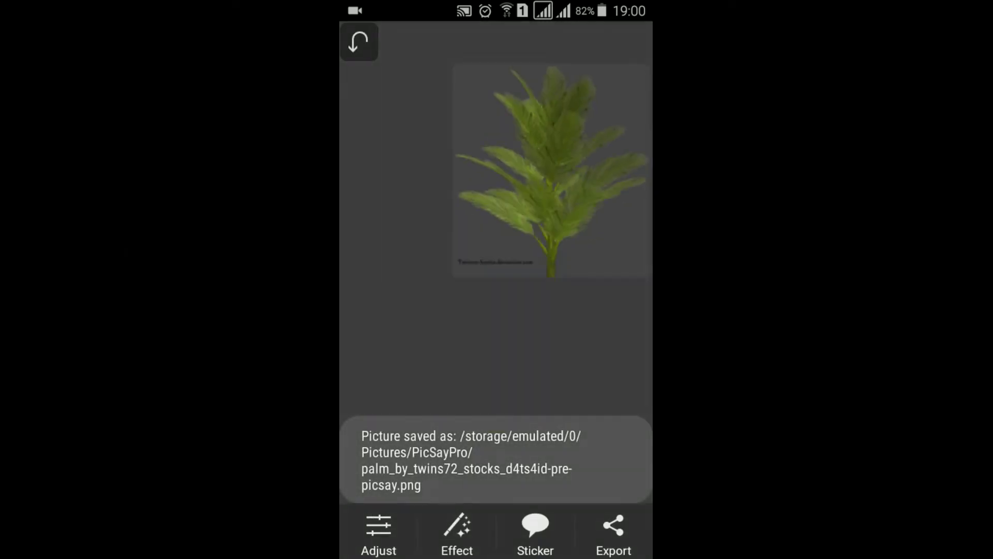
pyautogui.click(360, 41)
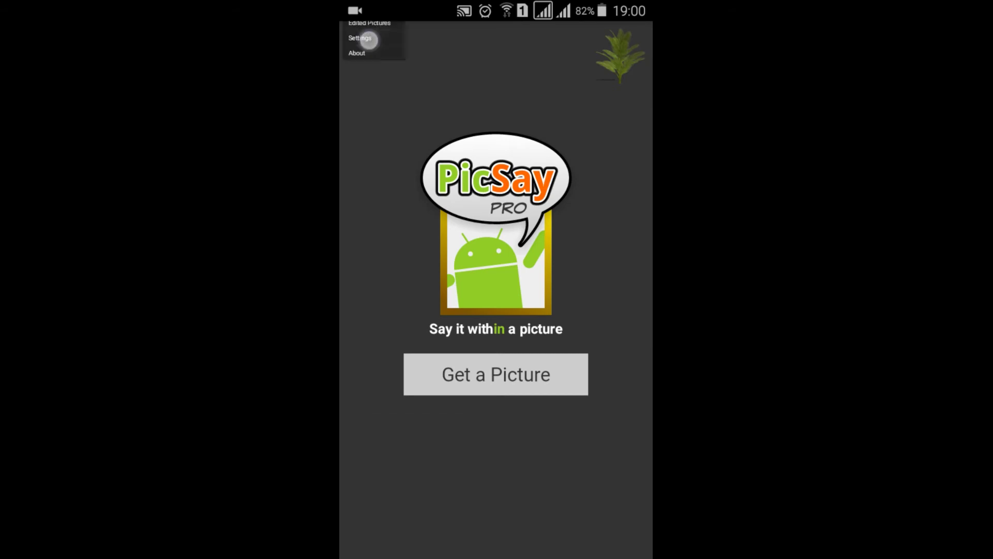
pyautogui.click(435, 49)
pyautogui.click(590, 148)
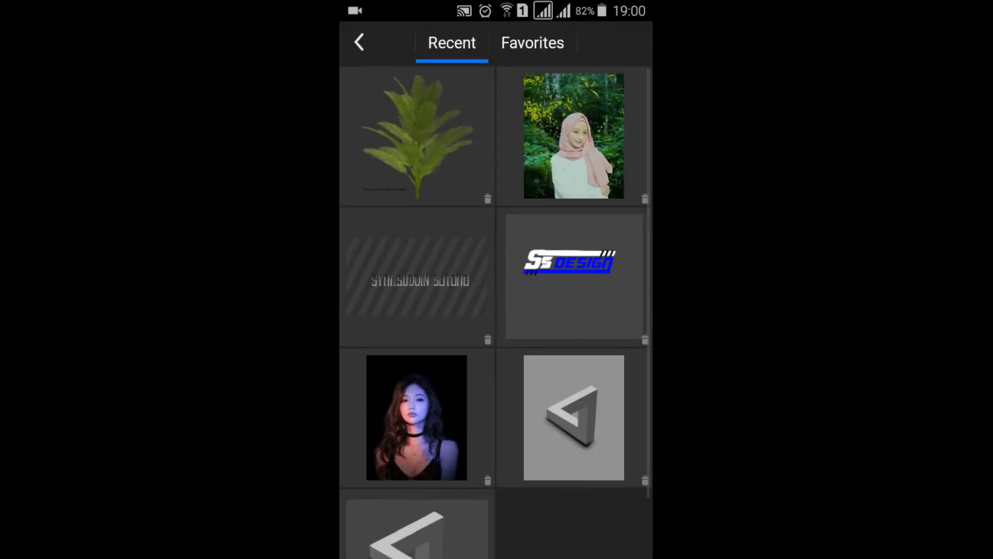
# Insert the blurred palm from the PicSayPro folder onto the forest portrait.
pyautogui.click(458, 548)
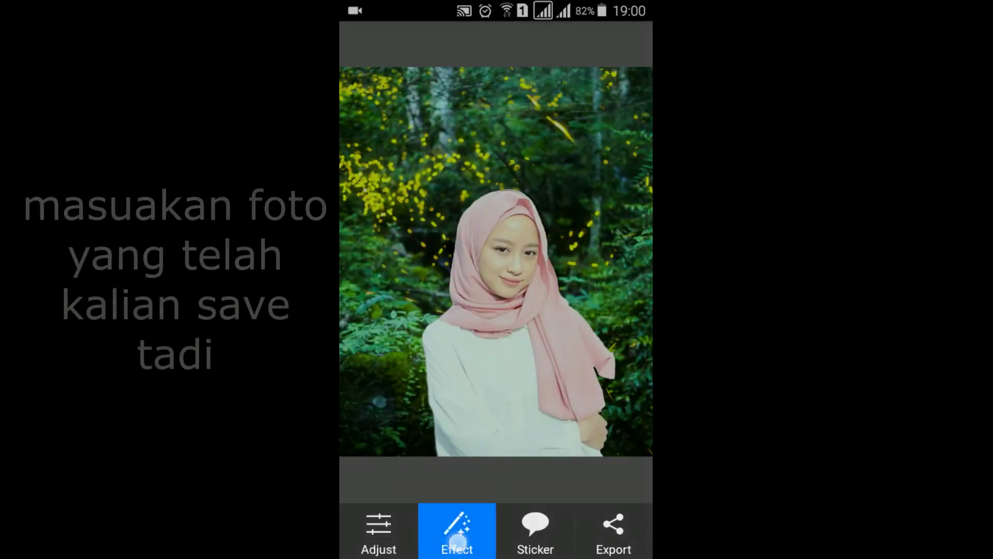
pyautogui.click(574, 125)
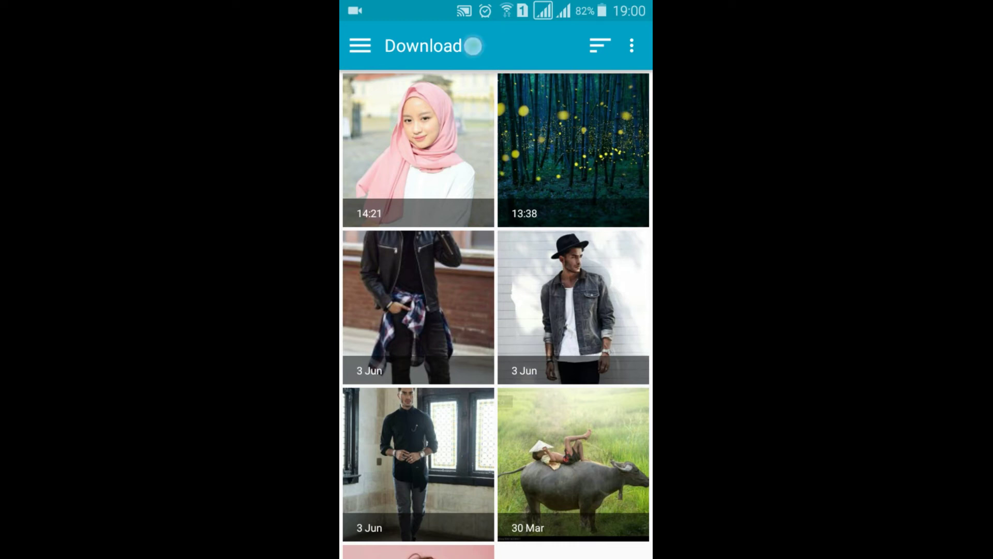
pyautogui.click(473, 46)
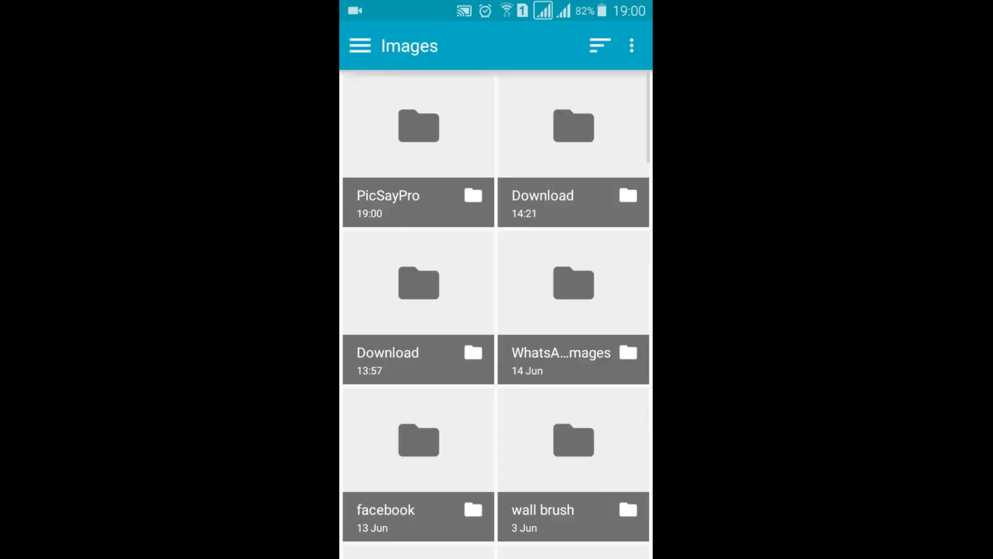
pyautogui.click(452, 141)
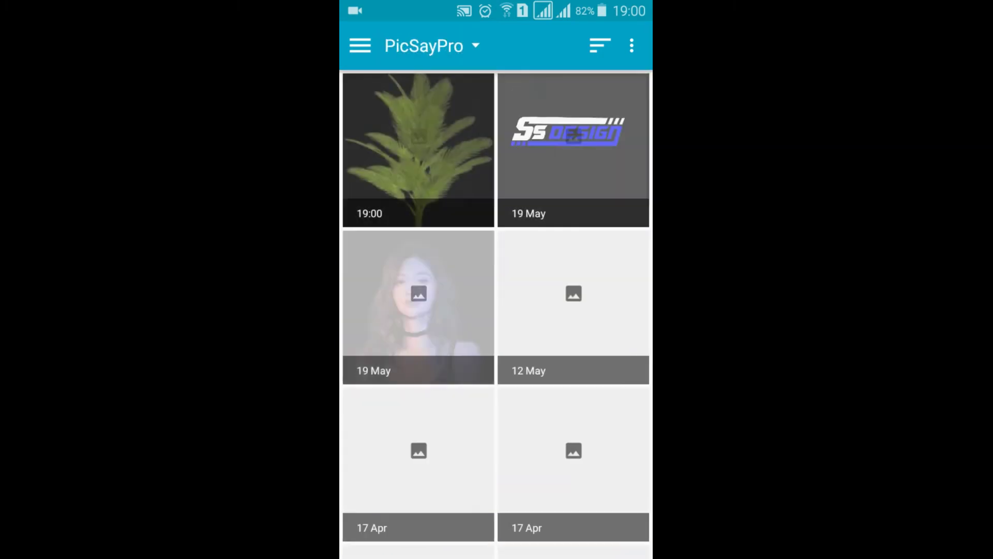
pyautogui.click(451, 141)
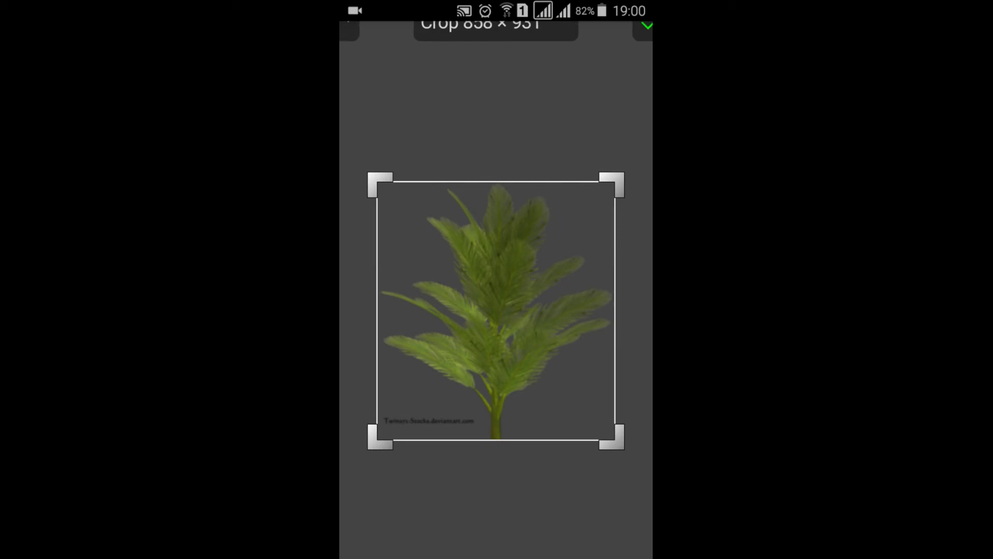
pyautogui.click(632, 42)
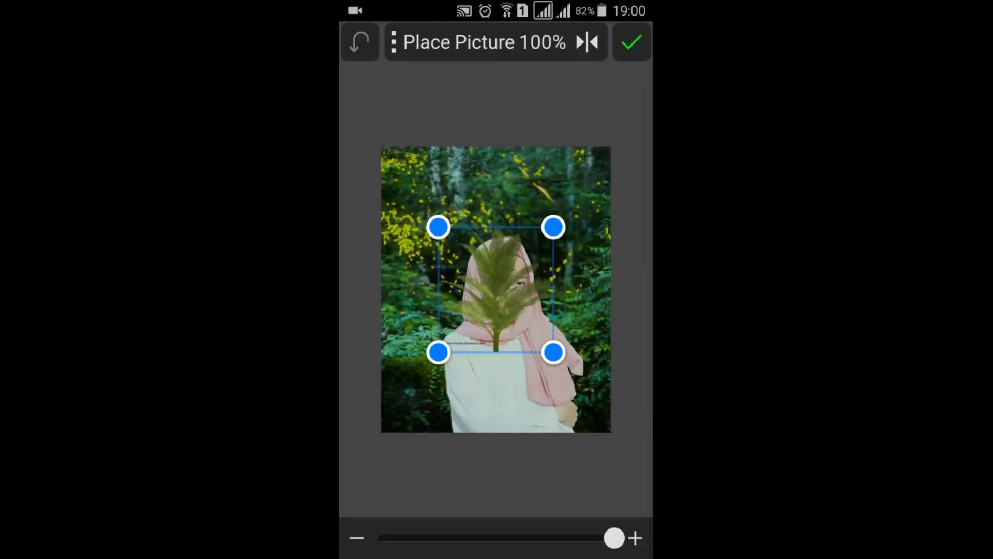
# Resize and shift the palm frond into the lower-left corner, overlapping the woman's shoulder.
pyautogui.moveTo(551, 352); pyautogui.dragTo(581, 446)
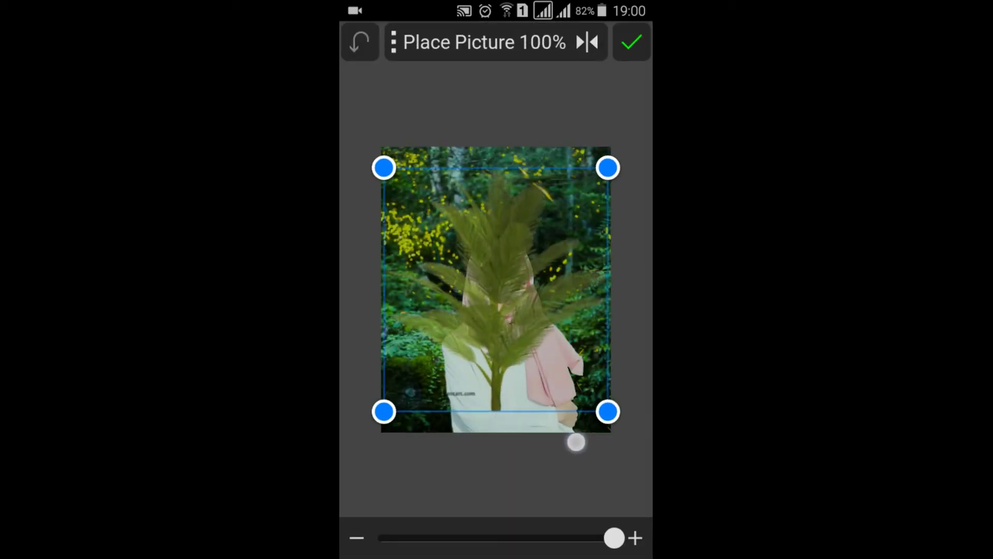
pyautogui.moveTo(542, 334)
pyautogui.mouseDown()
pyautogui.moveTo(483, 384)
pyautogui.moveTo(472, 410)
pyautogui.mouseUp()
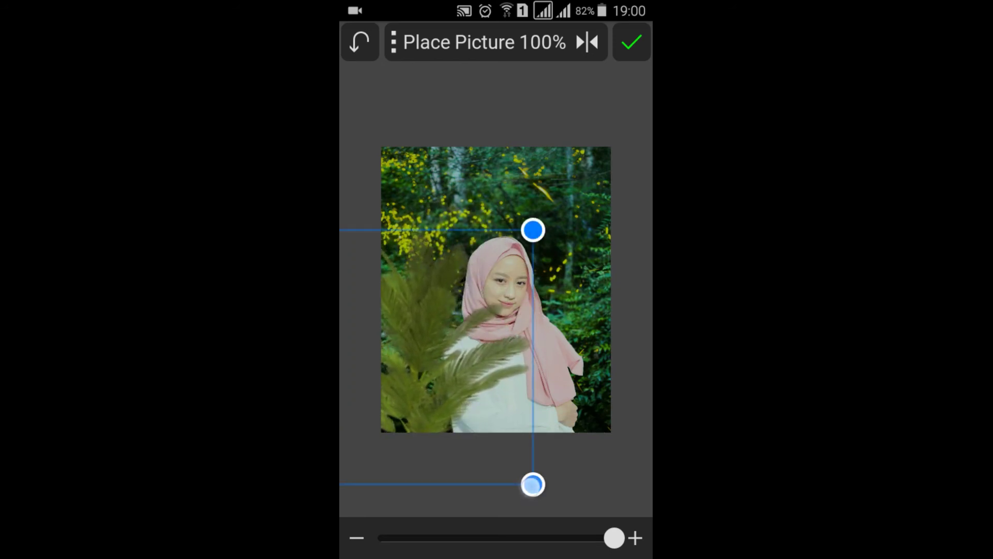
pyautogui.moveTo(533, 485); pyautogui.dragTo(545, 505)
pyautogui.moveTo(516, 381)
pyautogui.mouseDown()
pyautogui.moveTo(533, 412)
pyautogui.moveTo(519, 409)
pyautogui.mouseUp()
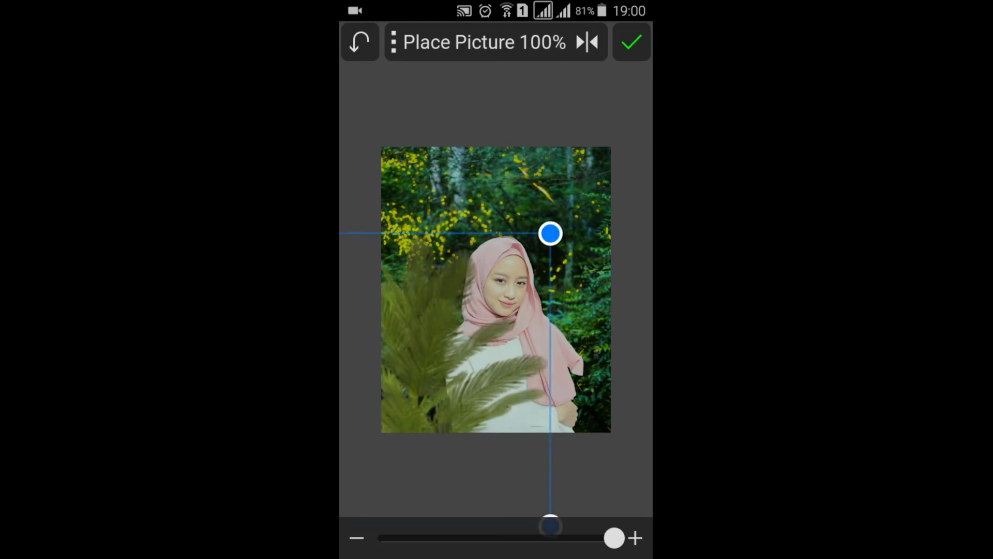
pyautogui.moveTo(551, 526); pyautogui.dragTo(564, 541)
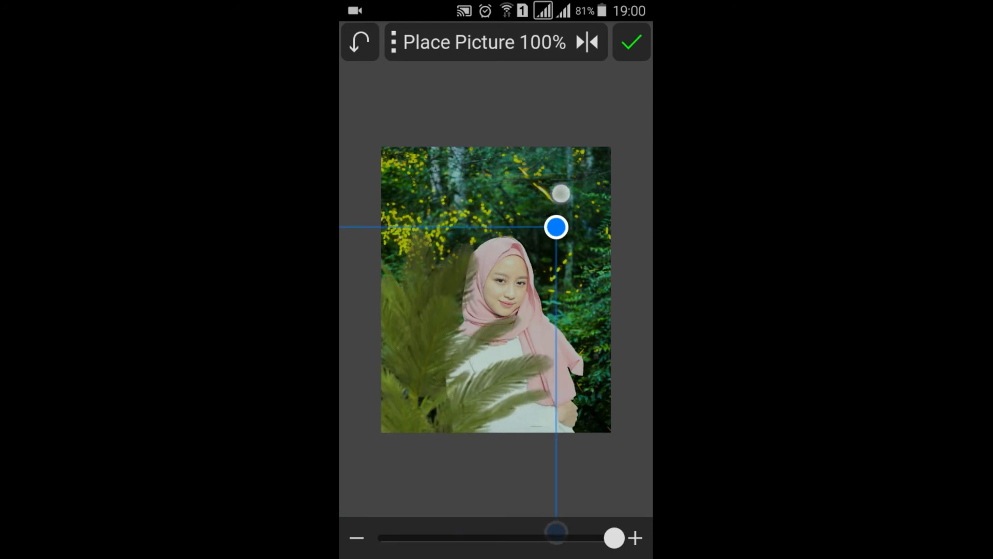
pyautogui.moveTo(568, 184); pyautogui.dragTo(567, 185)
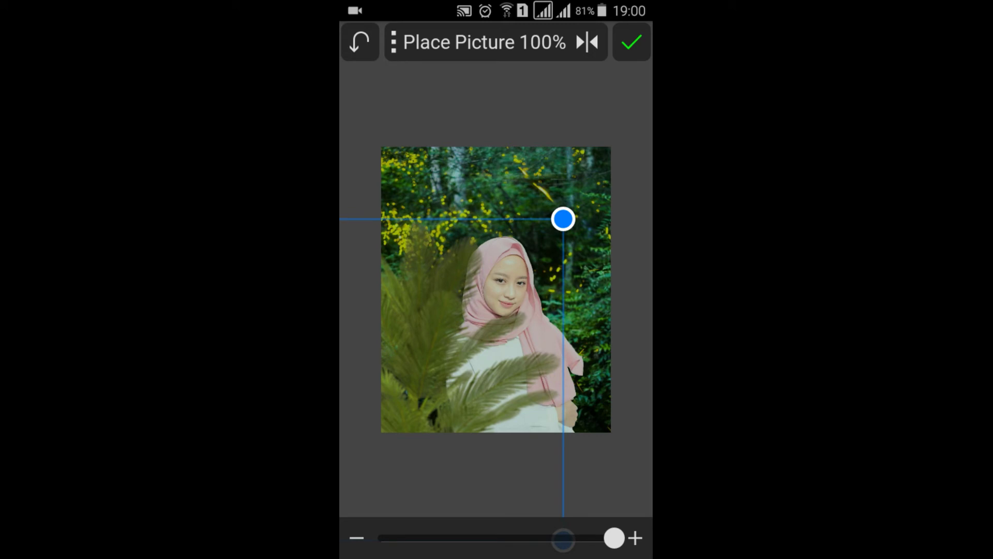
# Confirm the frond placement and tint it with Adjust RGB: red -39, green -3, blue +23.
pyautogui.click(631, 42)
pyautogui.click(414, 44)
pyautogui.click(429, 178)
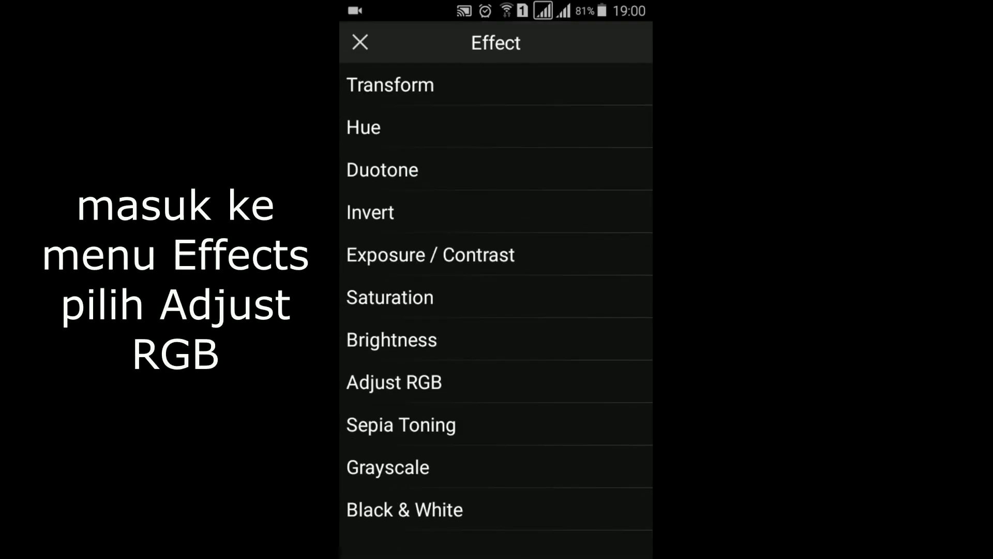
pyautogui.click(394, 382)
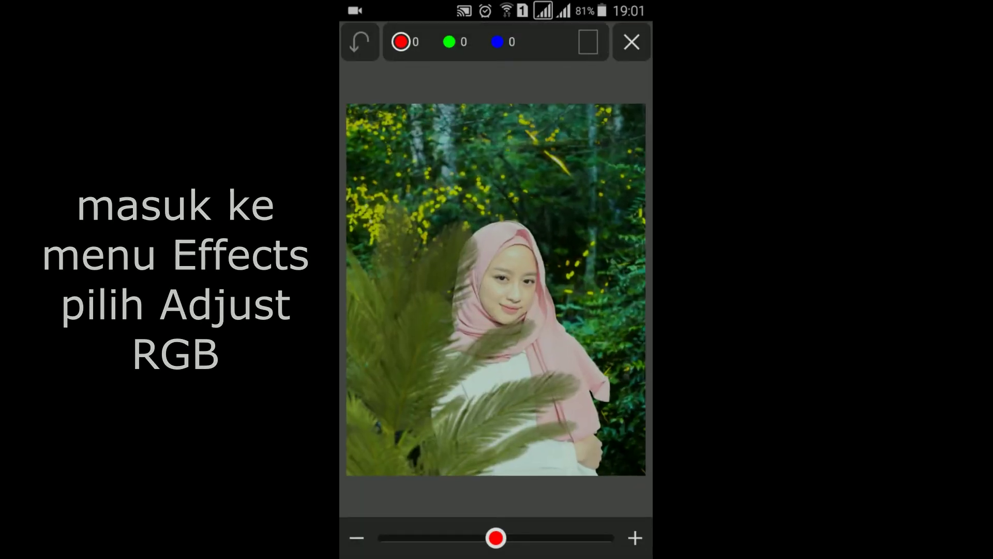
pyautogui.moveTo(495, 538)
pyautogui.mouseDown()
pyautogui.moveTo(451, 538)
pyautogui.moveTo(550, 538)
pyautogui.moveTo(468, 538)
pyautogui.moveTo(493, 538)
pyautogui.mouseUp()
pyautogui.click(506, 40)
pyautogui.click(449, 42)
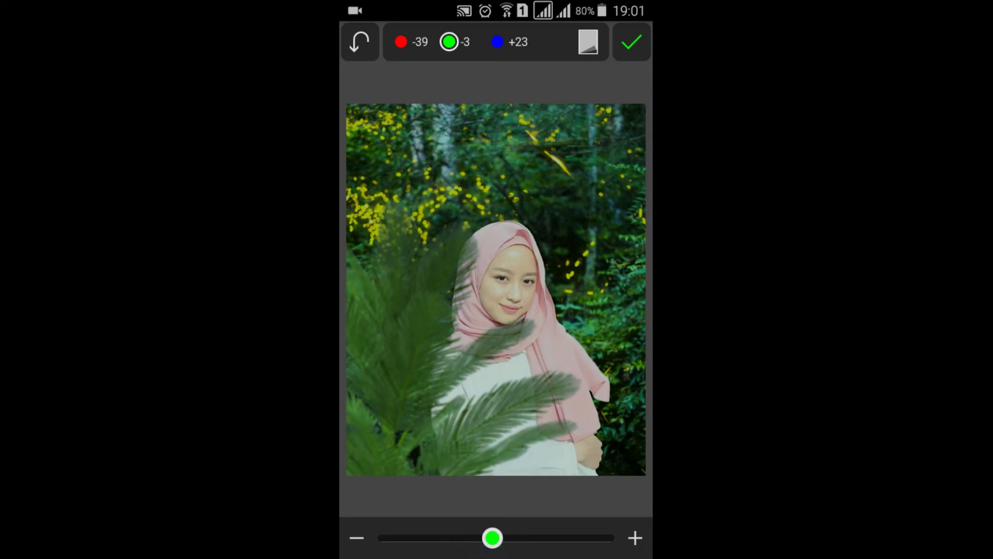
pyautogui.click(588, 41)
pyautogui.click(409, 42)
pyautogui.click(433, 126)
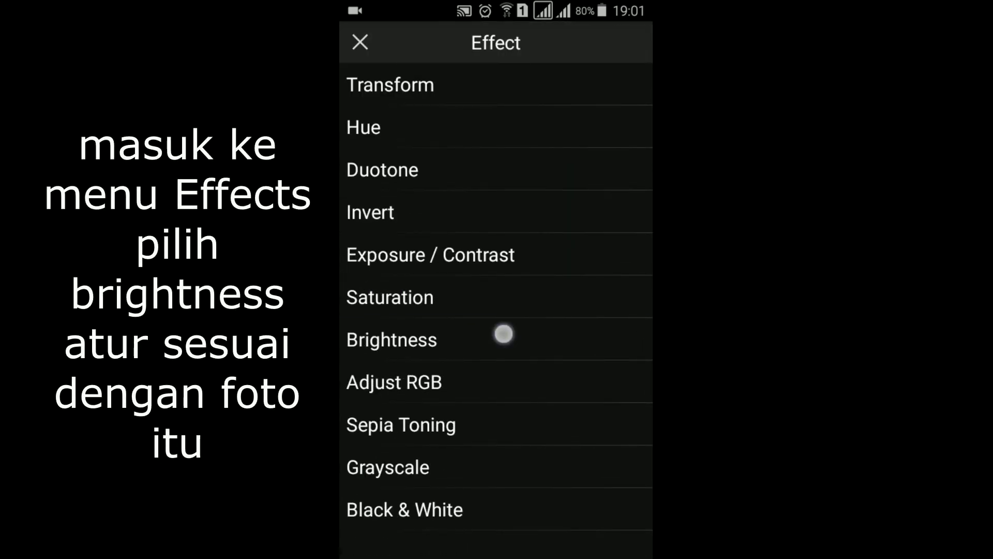
# Darken the frond to brightness -17 and commit it without saving a cutout.
pyautogui.click(504, 334)
pyautogui.moveTo(495, 539); pyautogui.dragTo(481, 539)
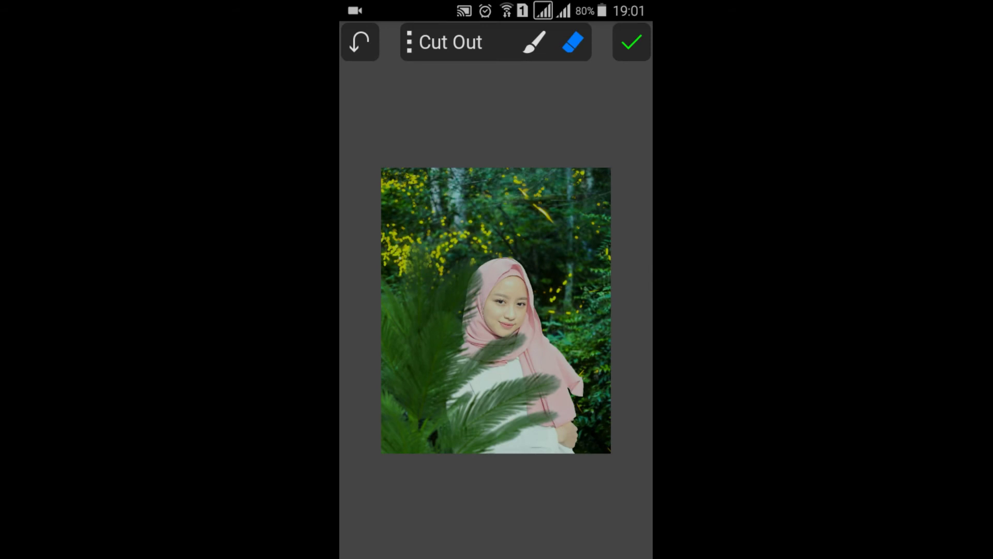
pyautogui.click(632, 42)
pyautogui.click(447, 361)
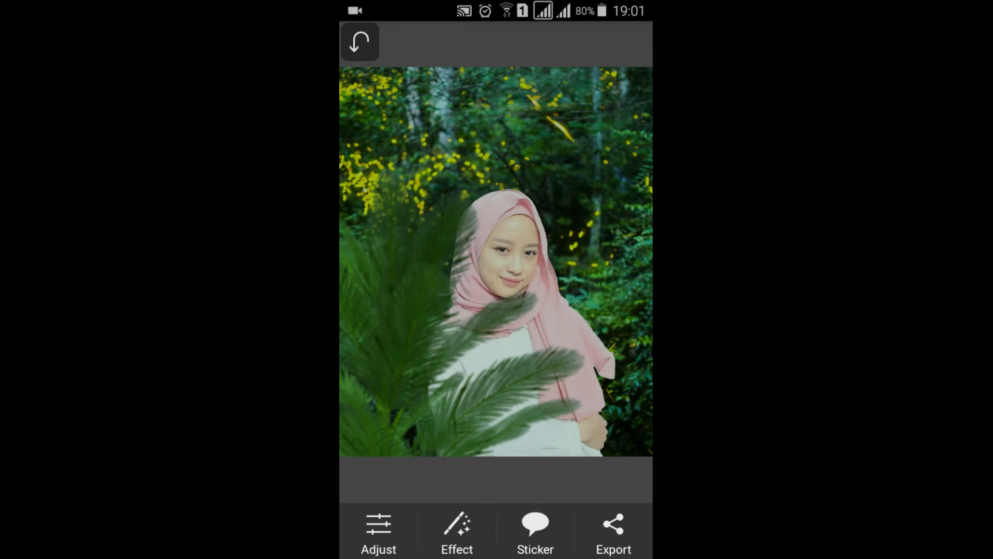
# Add a Spotlight with its inner circle around the face and the falloff reaching the photo edge.
pyautogui.click(463, 533)
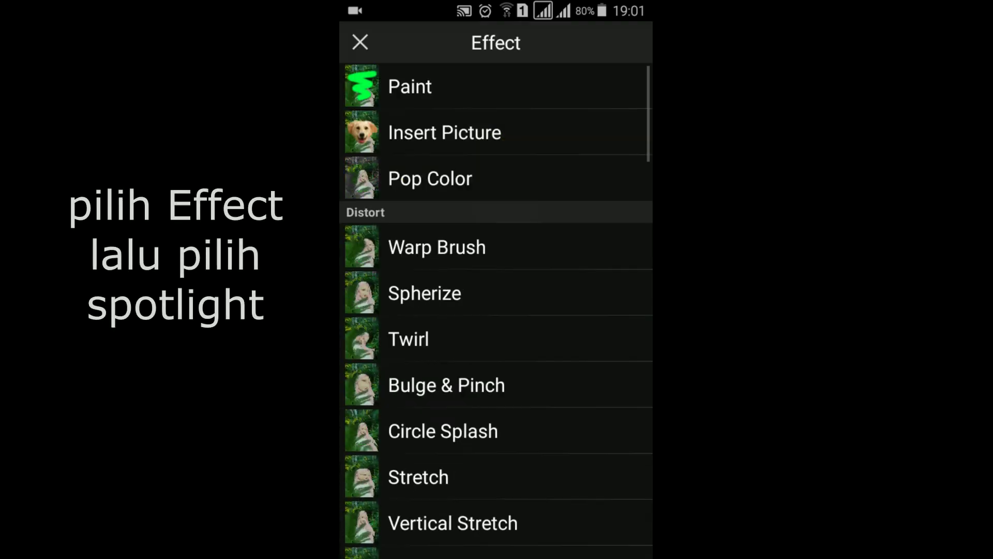
pyautogui.scroll(-15, 496, 310)
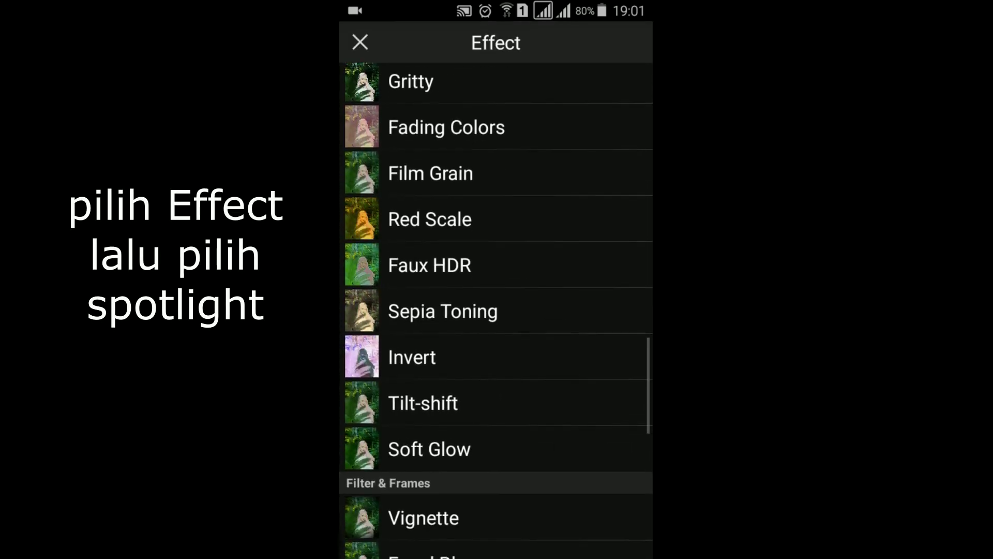
pyautogui.moveTo(528, 444); pyautogui.dragTo(573, 259)
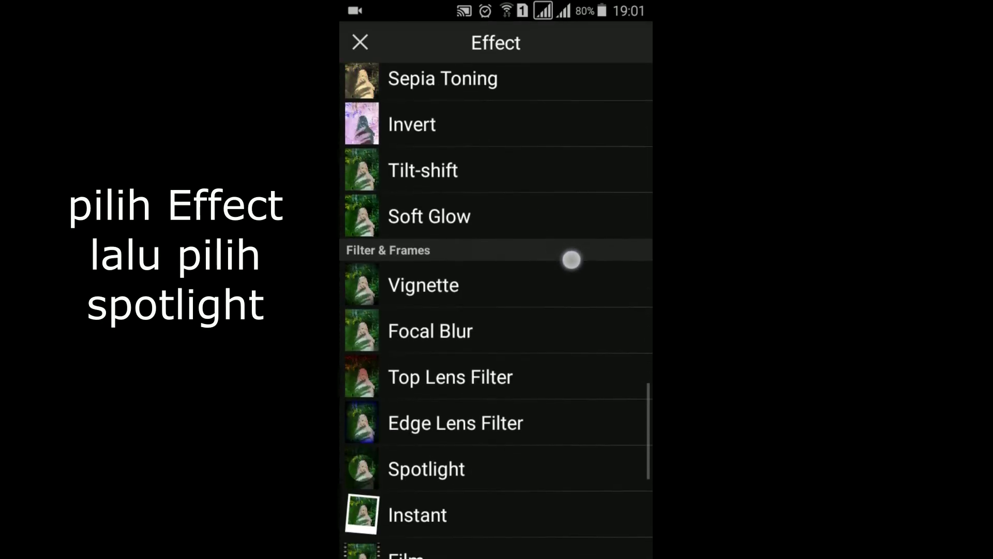
pyautogui.click(459, 459)
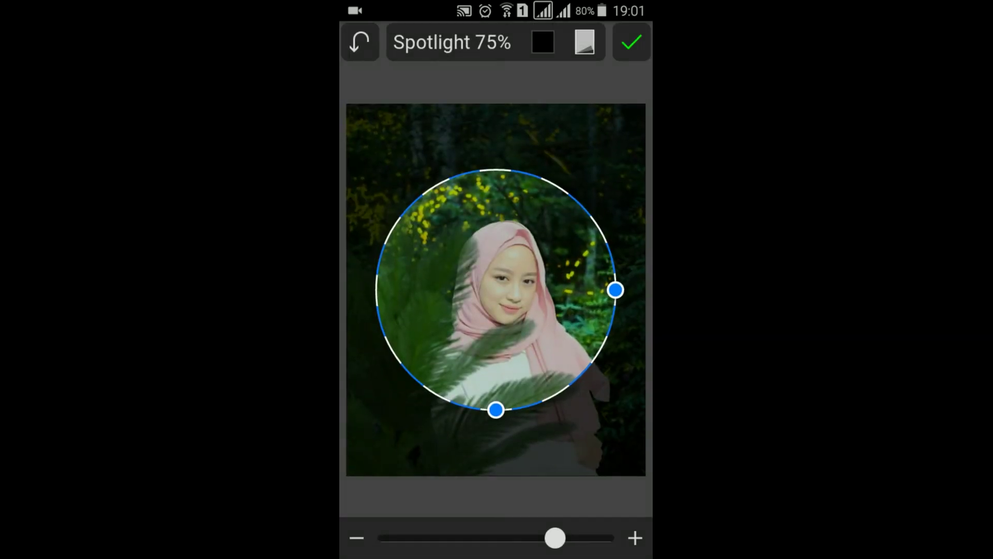
pyautogui.moveTo(486, 412)
pyautogui.mouseDown()
pyautogui.moveTo(515, 313)
pyautogui.moveTo(512, 265)
pyautogui.mouseUp()
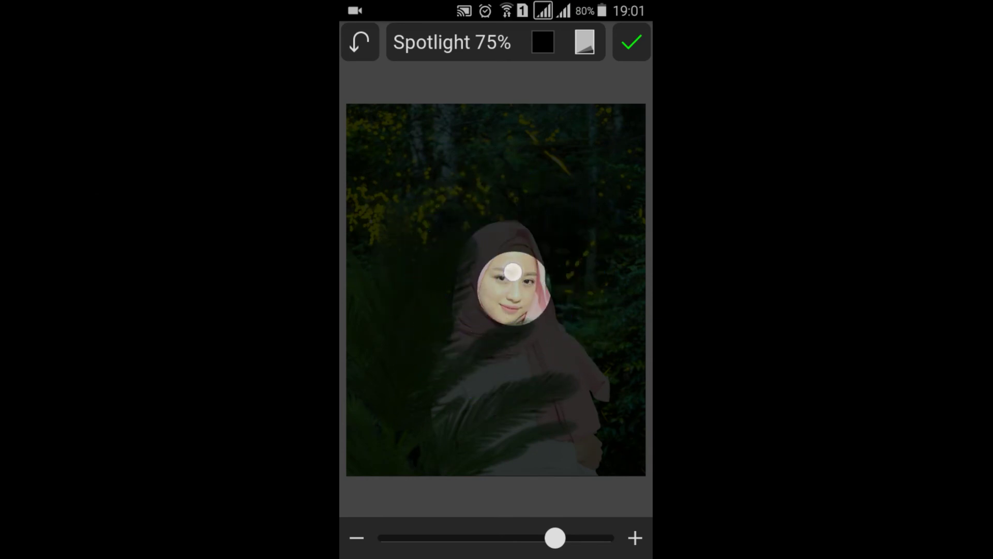
pyautogui.moveTo(508, 337); pyautogui.dragTo(507, 347)
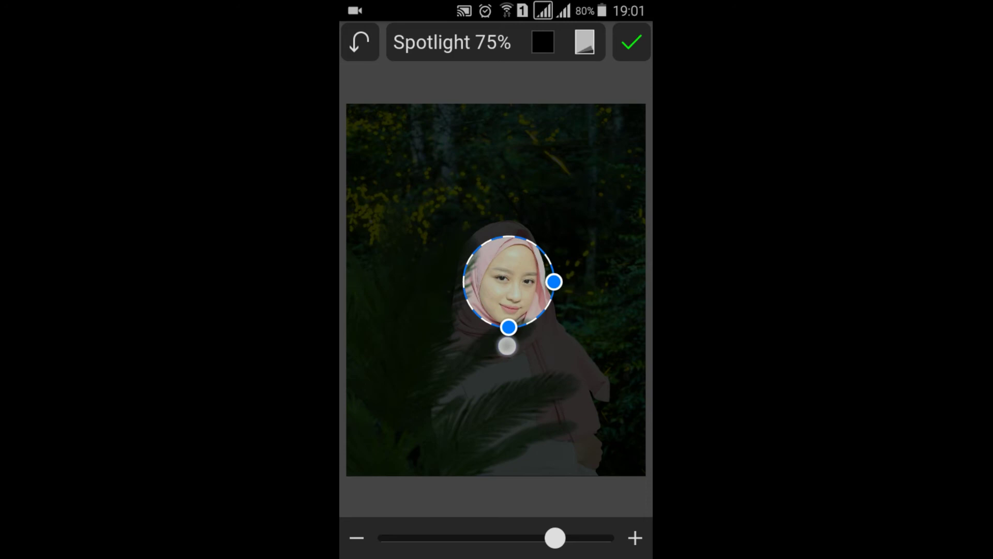
pyautogui.moveTo(554, 282)
pyautogui.mouseDown()
pyautogui.moveTo(619, 255)
pyautogui.moveTo(647, 227)
pyautogui.mouseUp()
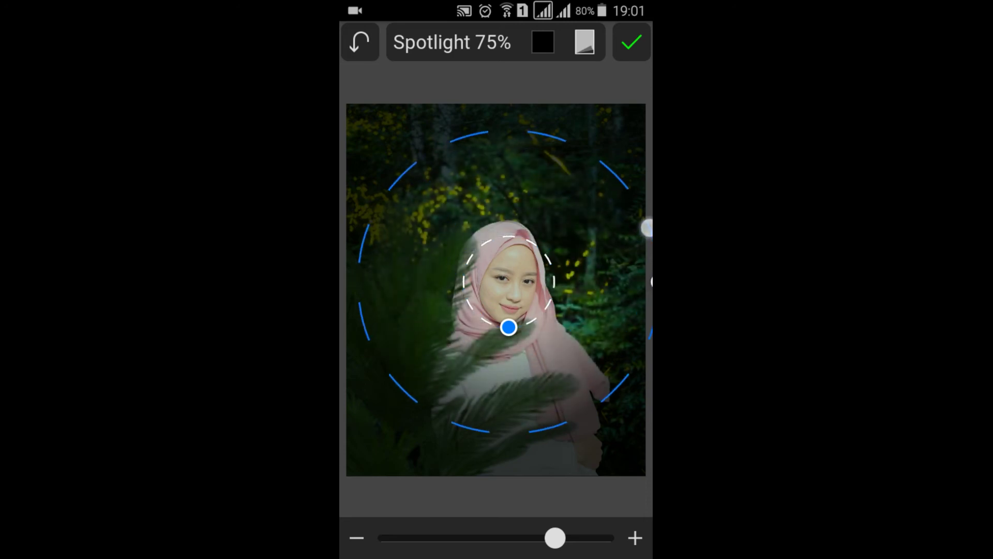
pyautogui.moveTo(618, 284); pyautogui.dragTo(647, 273)
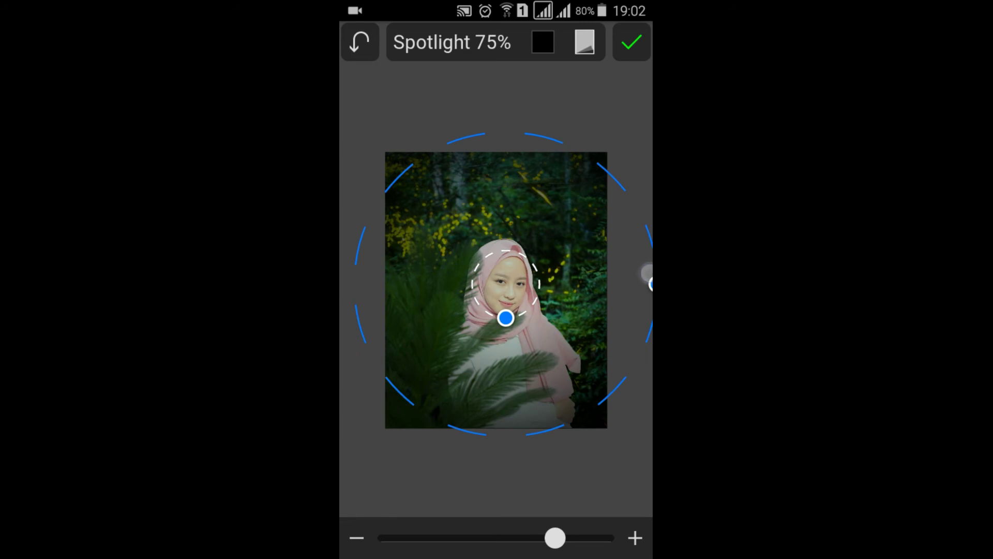
# Set the spotlight strength to 55%, compare with the original, and apply it.
pyautogui.moveTo(555, 538); pyautogui.dragTo(516, 538)
pyautogui.click(356, 530)
pyautogui.click(365, 546)
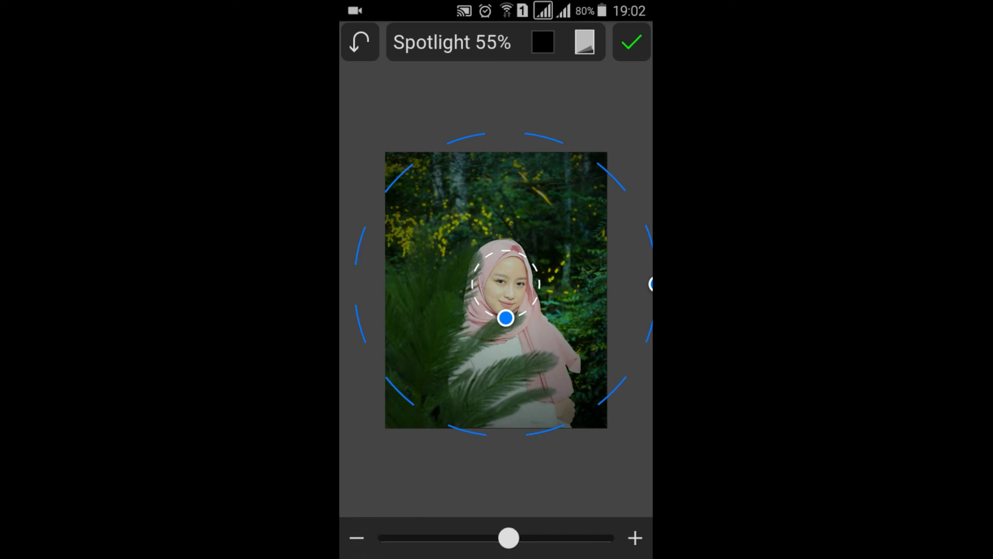
pyautogui.click(584, 42)
pyautogui.click(584, 42)
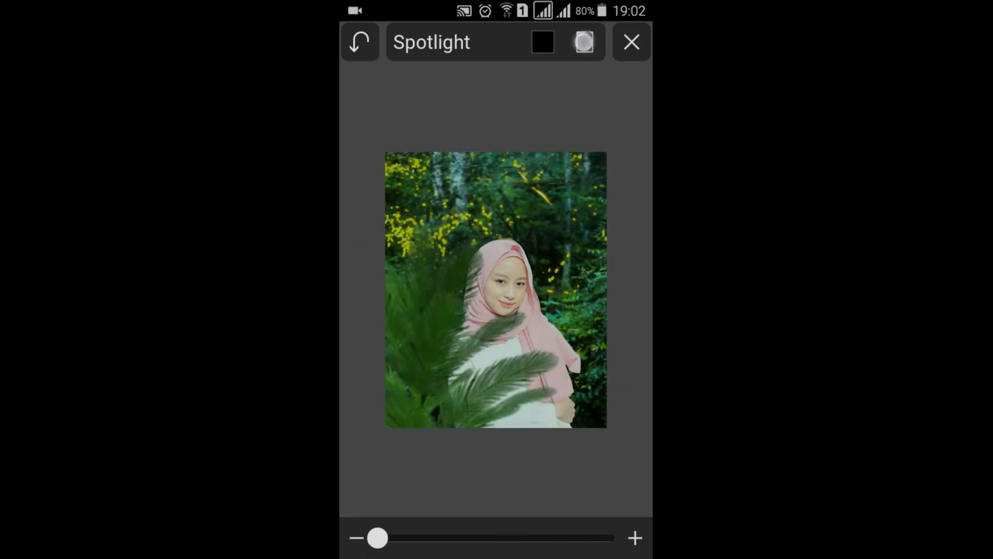
pyautogui.click(584, 42)
pyautogui.click(581, 48)
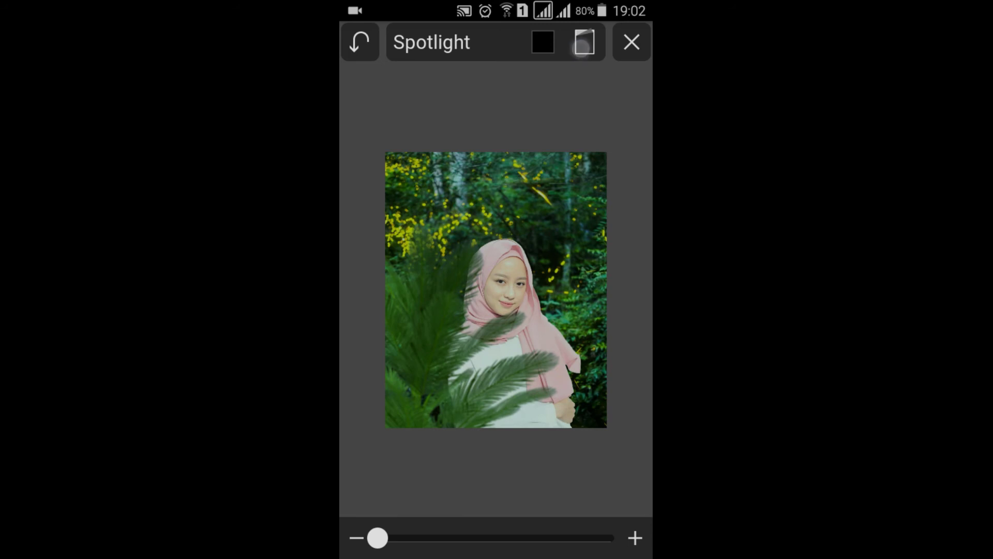
pyautogui.click(575, 54)
pyautogui.click(584, 48)
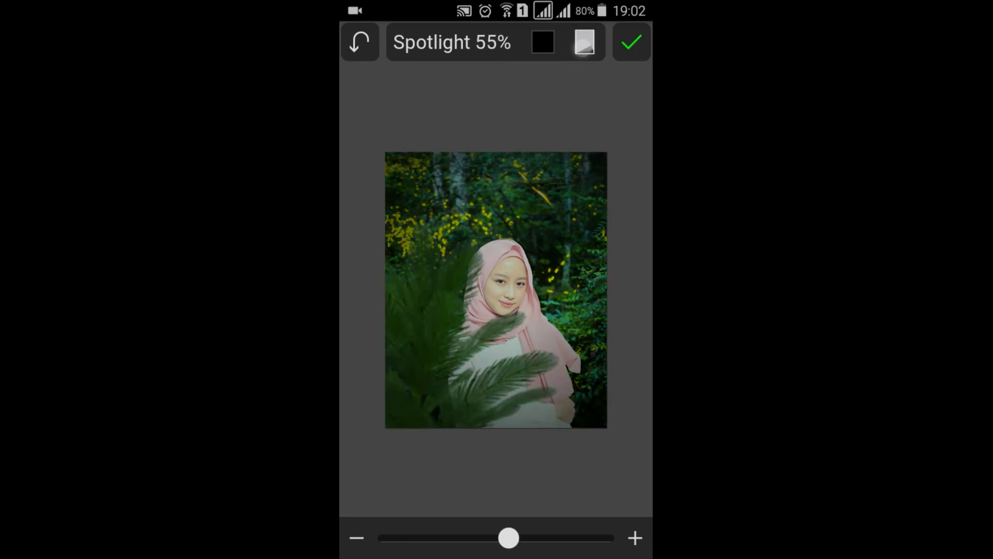
pyautogui.click(632, 42)
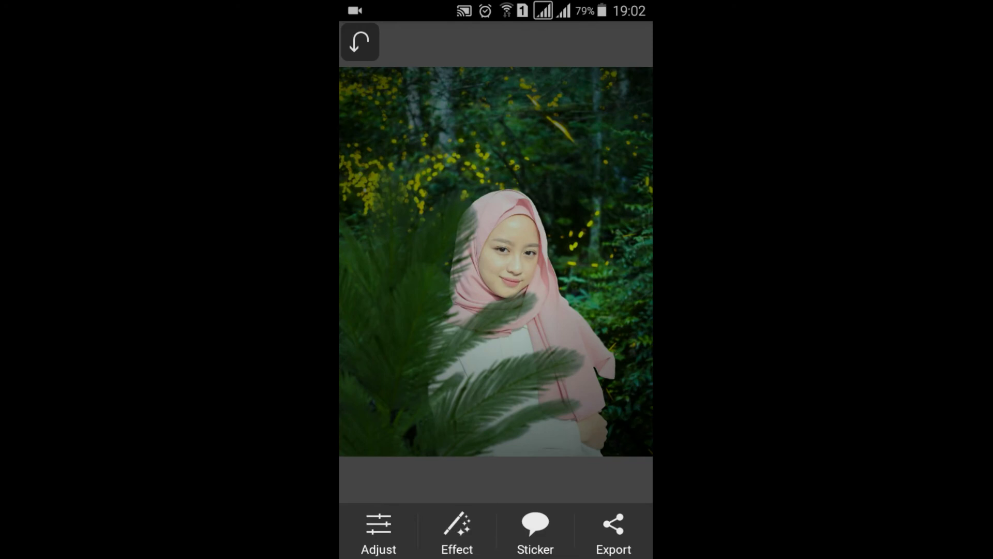
# Insert the fireflies image onto the portrait without cropping.
pyautogui.click(456, 538)
pyautogui.click(572, 131)
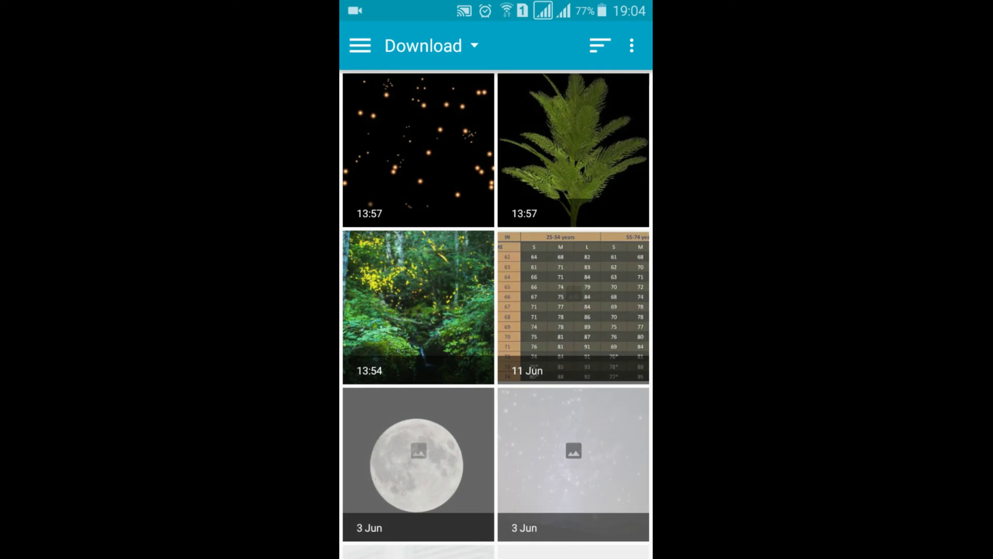
pyautogui.click(418, 150)
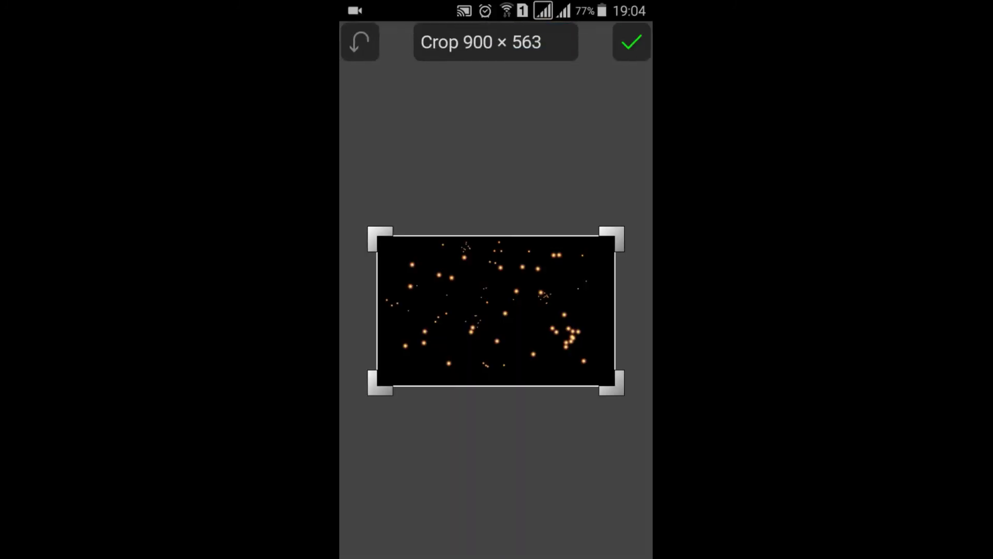
pyautogui.click(632, 42)
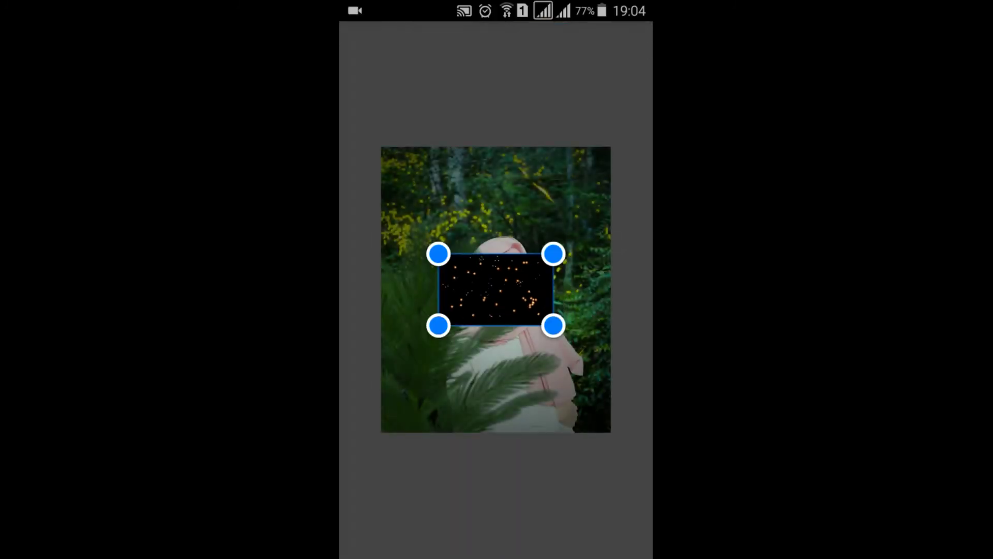
# Mirror, rotate and stretch the firefly overlay across the photo at 70% opacity.
pyautogui.click(590, 43)
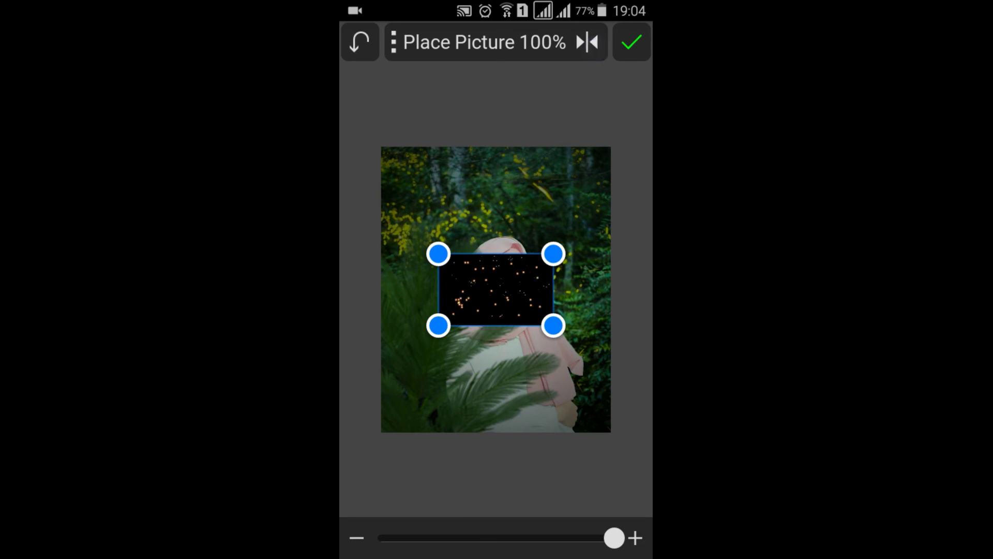
pyautogui.moveTo(557, 259)
pyautogui.mouseDown()
pyautogui.moveTo(563, 400)
pyautogui.moveTo(568, 394)
pyautogui.mouseUp()
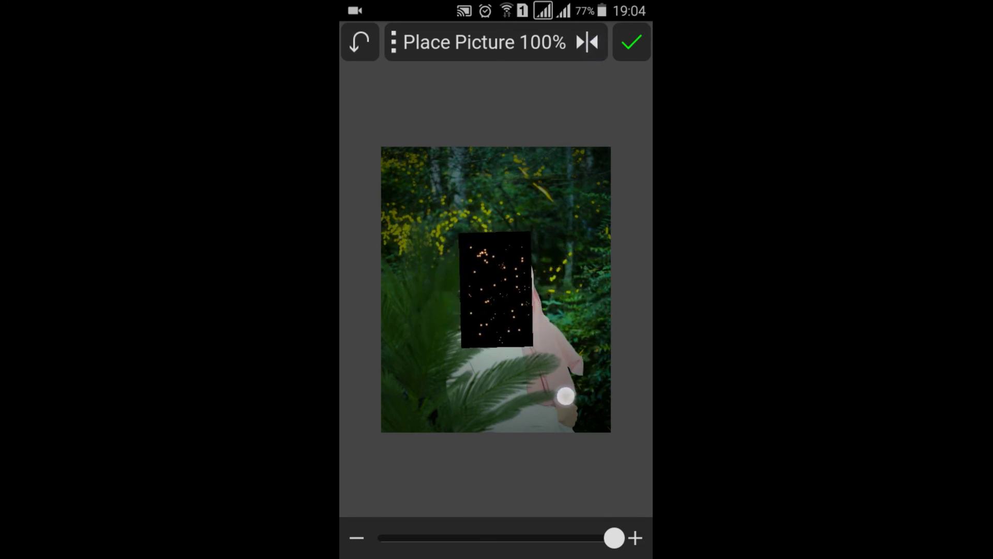
pyautogui.moveTo(533, 346); pyautogui.dragTo(623, 431)
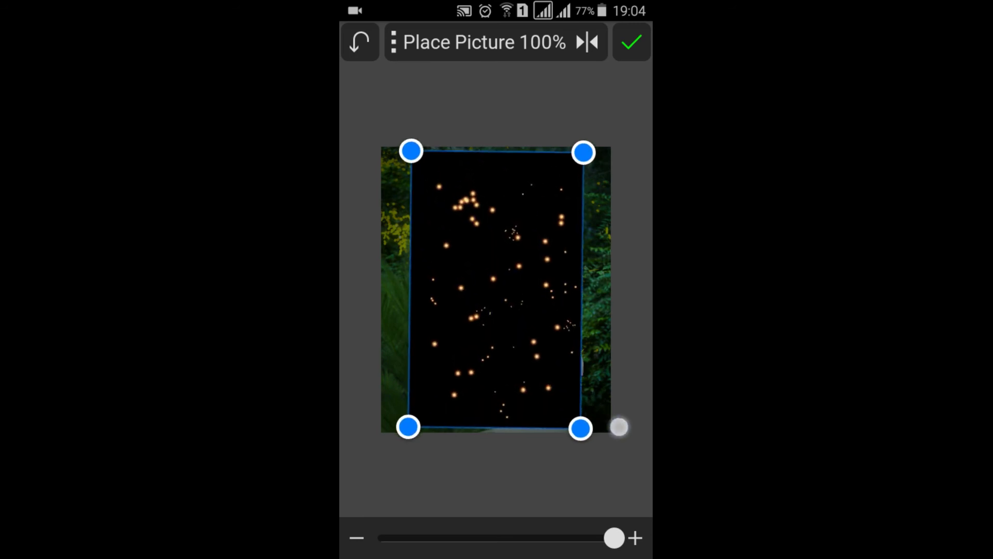
pyautogui.moveTo(574, 123); pyautogui.dragTo(571, 121)
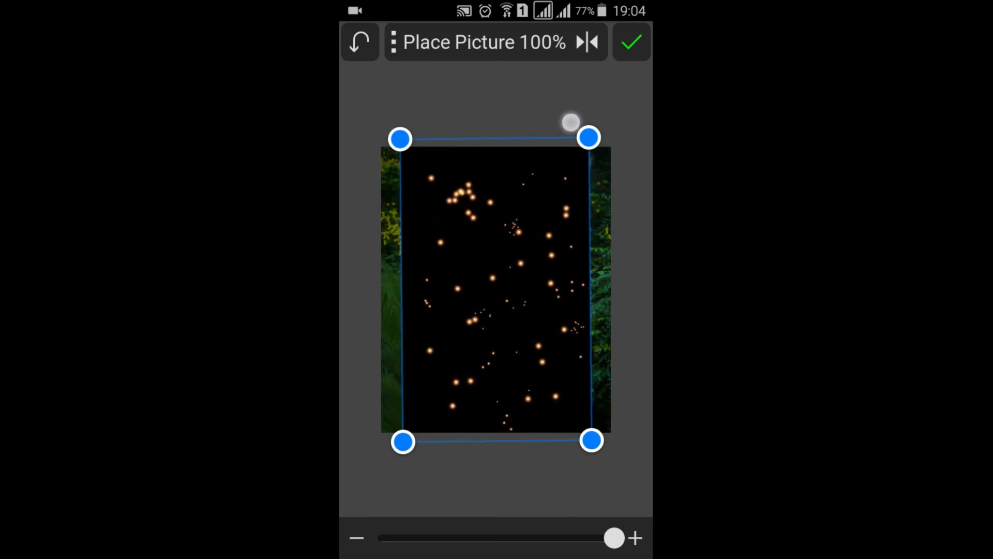
pyautogui.moveTo(591, 440); pyautogui.dragTo(618, 486)
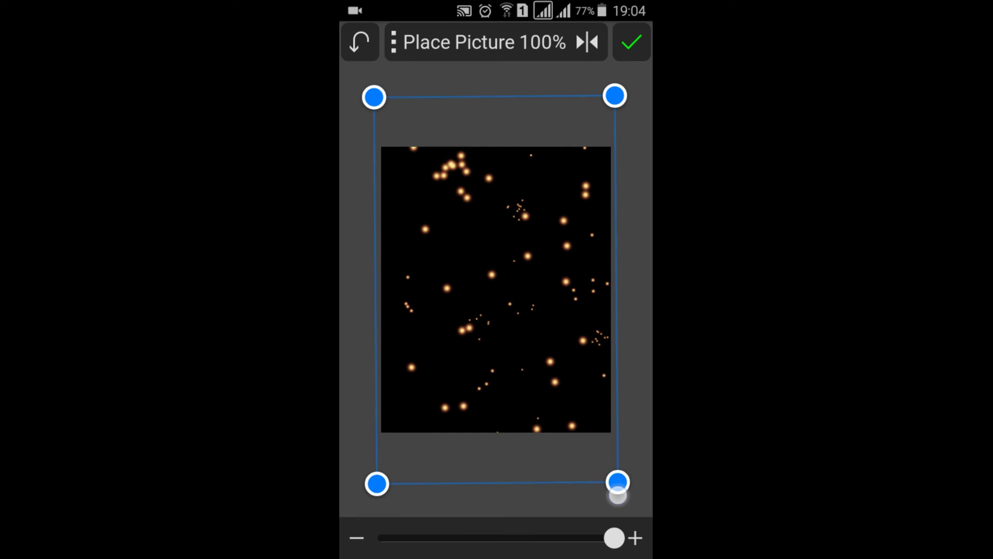
pyautogui.moveTo(560, 353); pyautogui.dragTo(555, 325)
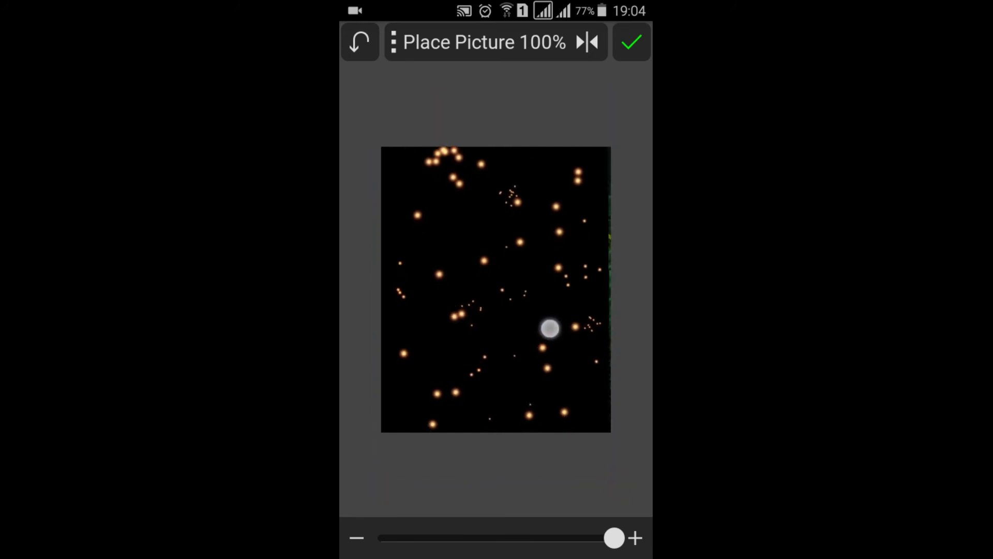
pyautogui.moveTo(555, 326); pyautogui.dragTo(563, 311)
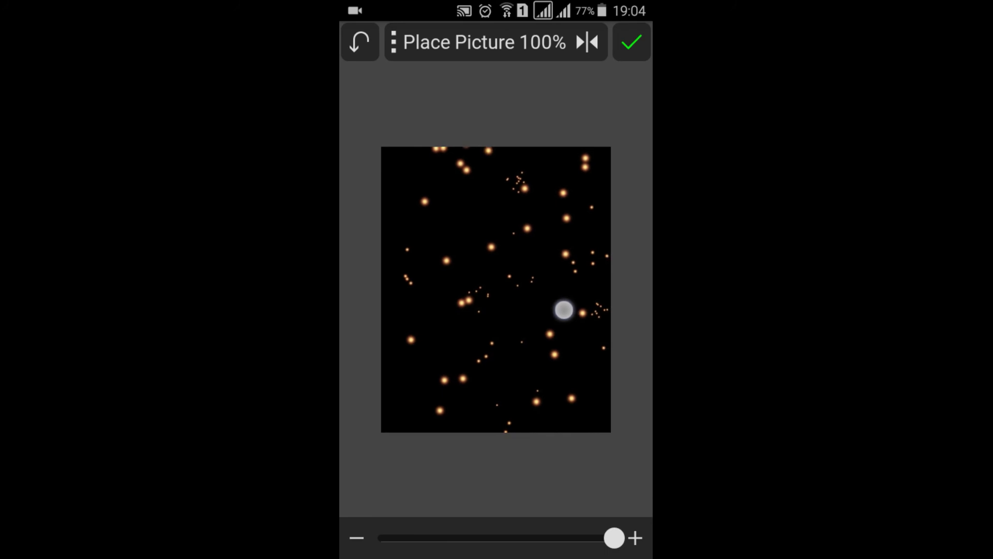
pyautogui.moveTo(563, 311); pyautogui.dragTo(562, 314)
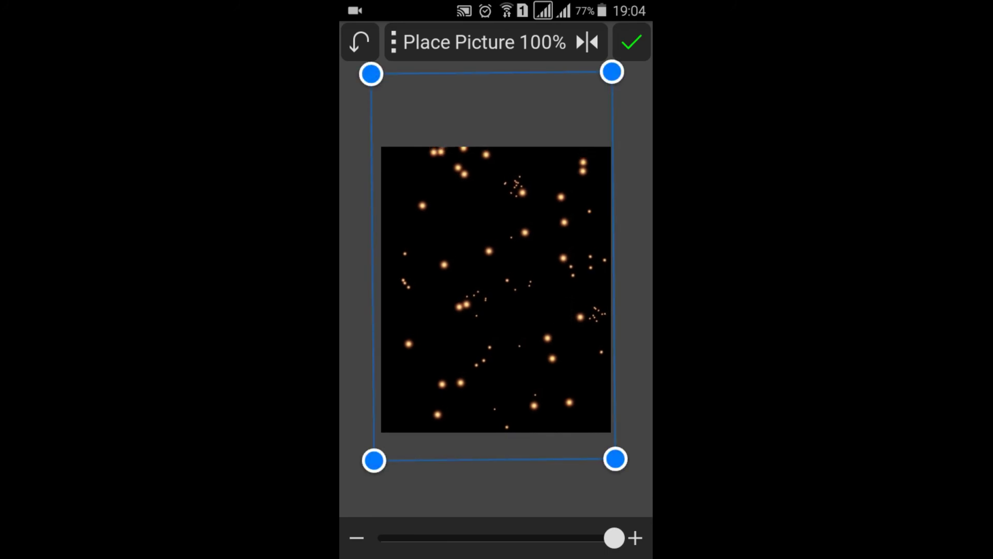
pyautogui.moveTo(614, 539); pyautogui.dragTo(538, 538)
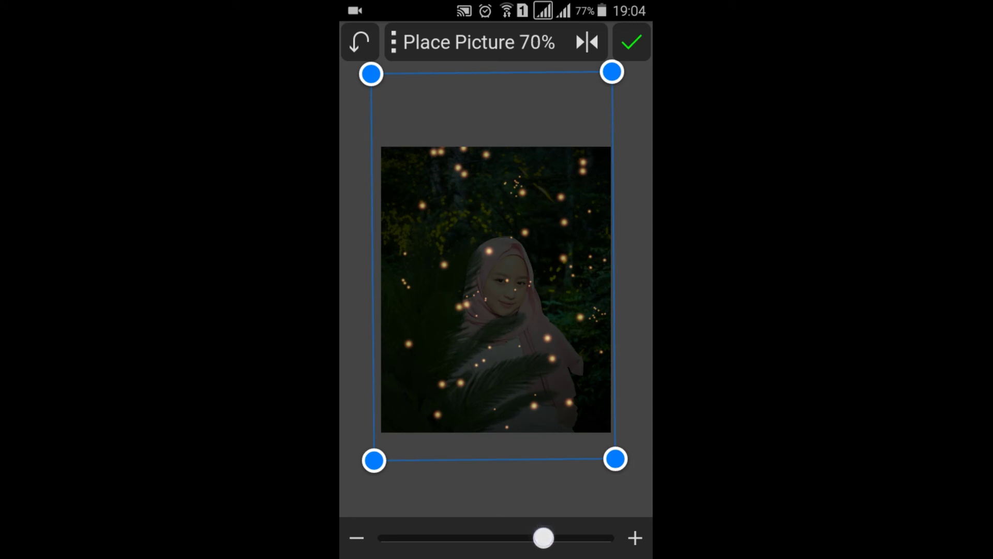
pyautogui.moveTo(566, 282)
pyautogui.mouseDown()
pyautogui.moveTo(572, 298)
pyautogui.moveTo(570, 283)
pyautogui.mouseUp()
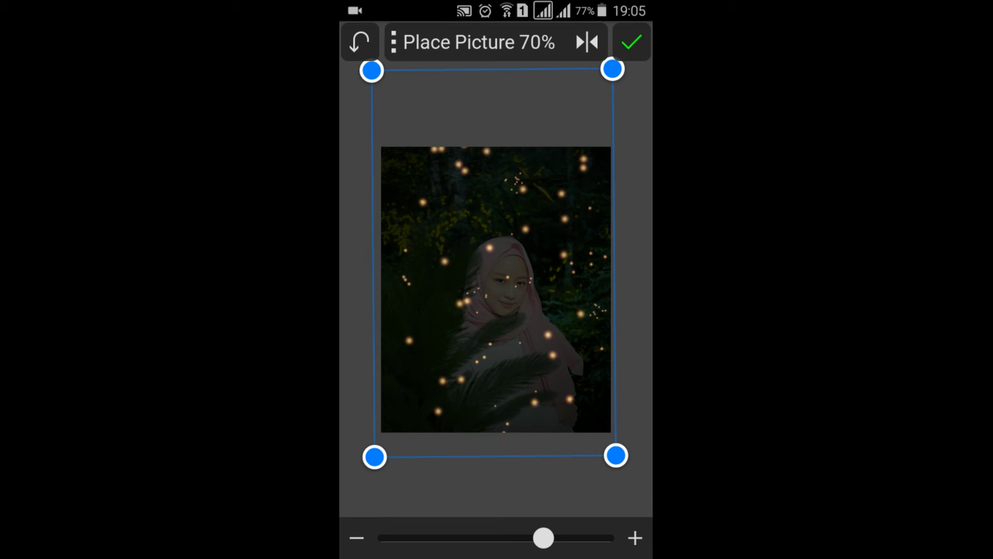
# Confirm the firefly placement and switch its blend mode to Add.
pyautogui.click(632, 42)
pyautogui.click(478, 45)
pyautogui.click(466, 131)
pyautogui.click(455, 87)
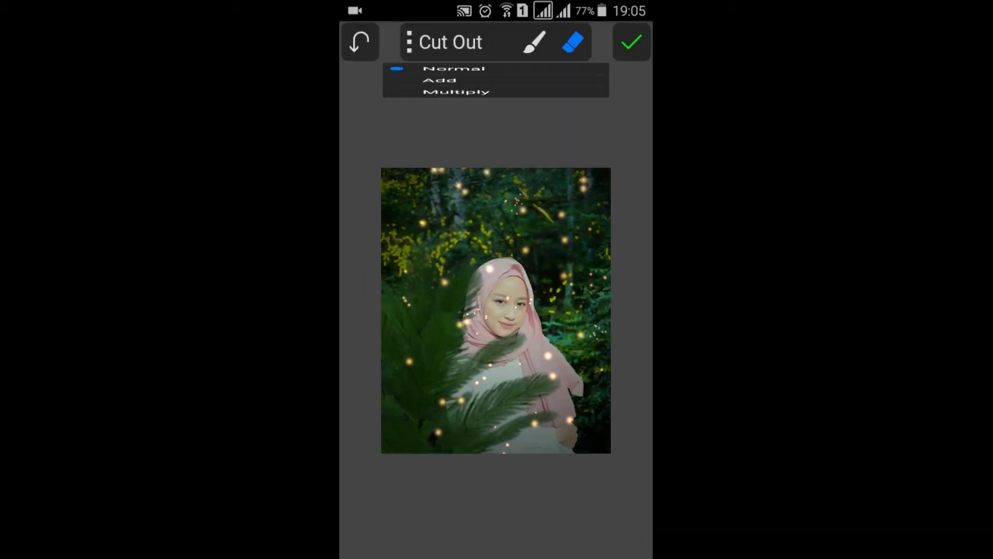
pyautogui.scroll(3, 496, 311)
pyautogui.click(574, 43)
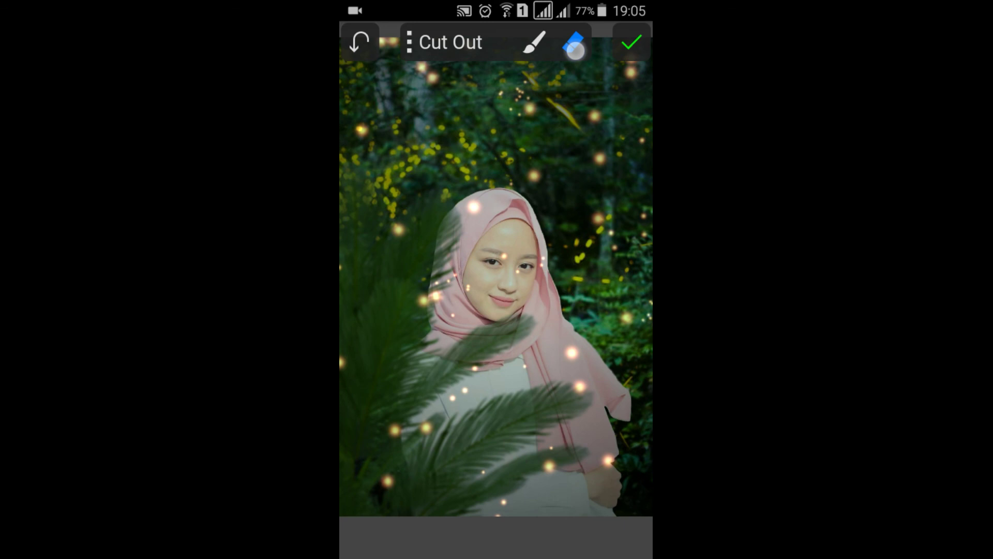
pyautogui.click(574, 46)
pyautogui.scroll(2, 531, 271)
pyautogui.scroll(1, 530, 271)
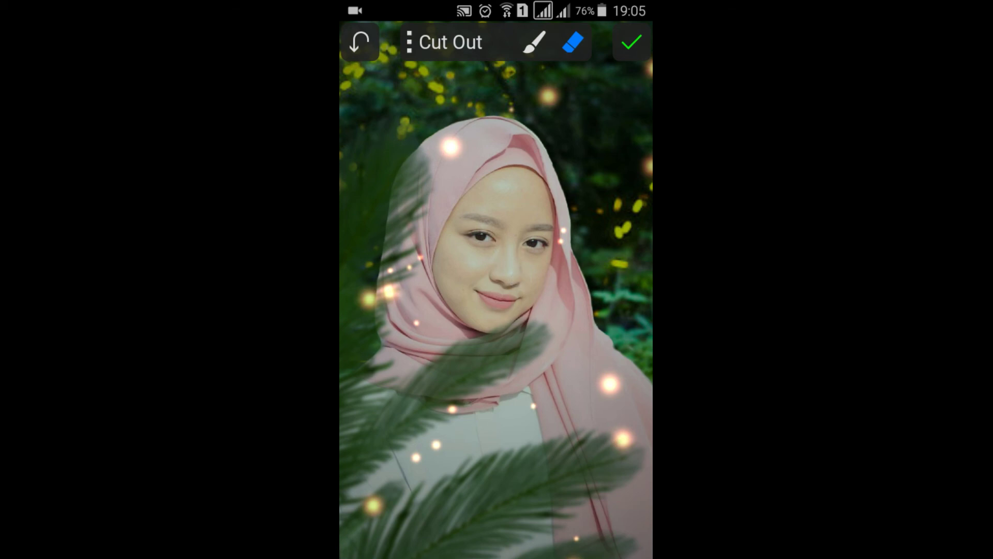
pyautogui.scroll(-1, 496, 310)
pyautogui.scroll(-1, 496, 310)
pyautogui.scroll(-1, 495, 310)
pyautogui.scroll(-1, 495, 310)
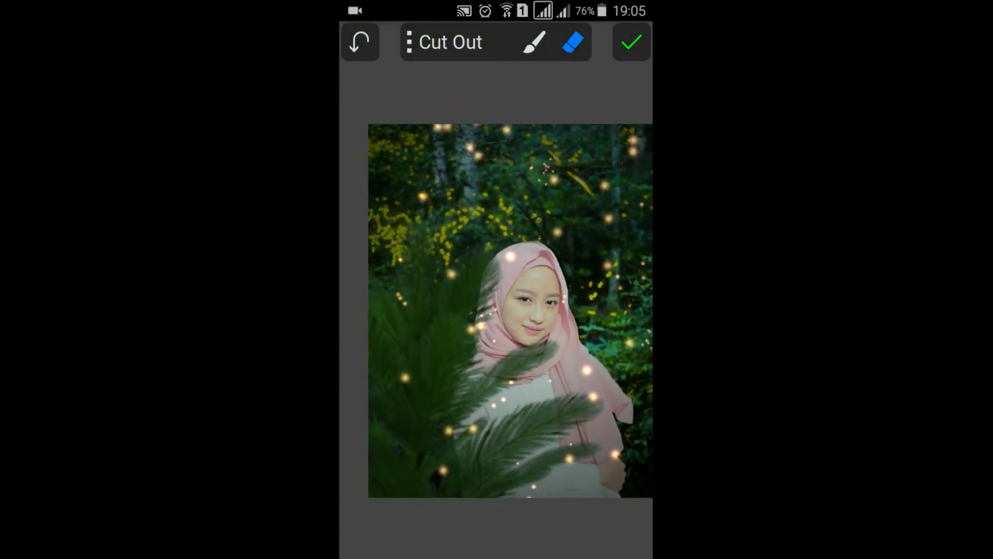
pyautogui.scroll(-1, 542, 325)
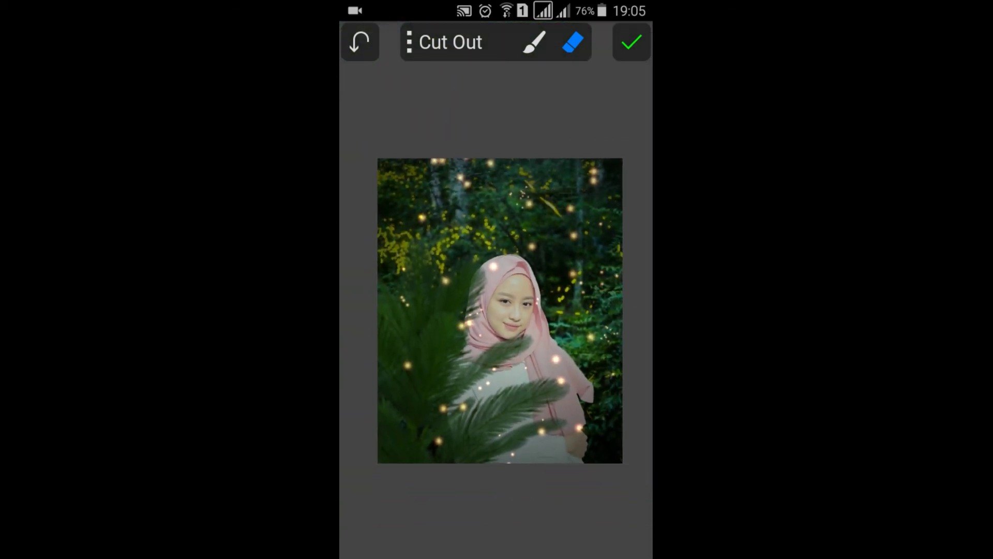
# Raise the firefly overlay's blend strength to 100%.
pyautogui.click(442, 28)
pyautogui.click(443, 87)
pyautogui.moveTo(543, 538); pyautogui.dragTo(641, 527)
pyautogui.scroll(2, 600, 388)
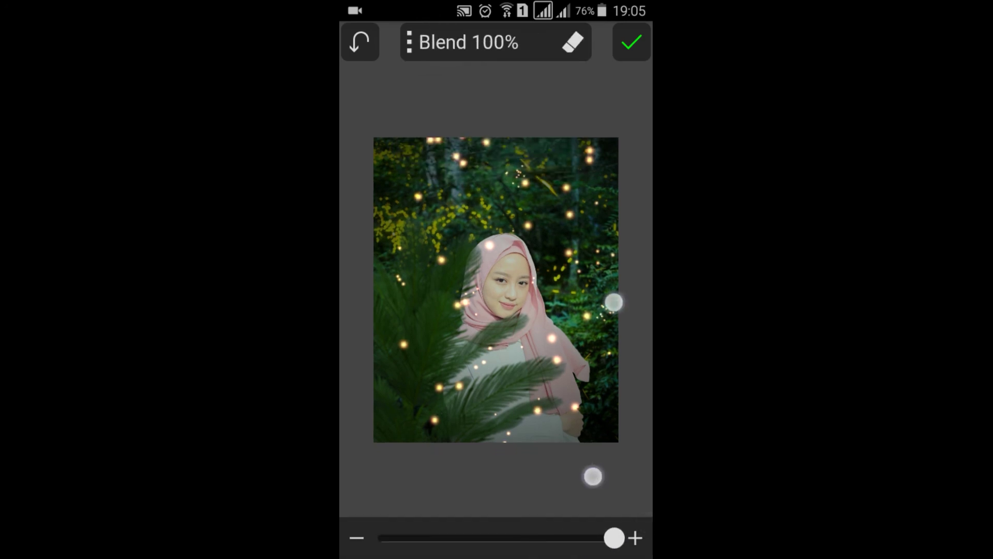
pyautogui.scroll(2, 582, 344)
pyautogui.scroll(1, 566, 308)
pyautogui.scroll(-2, 567, 310)
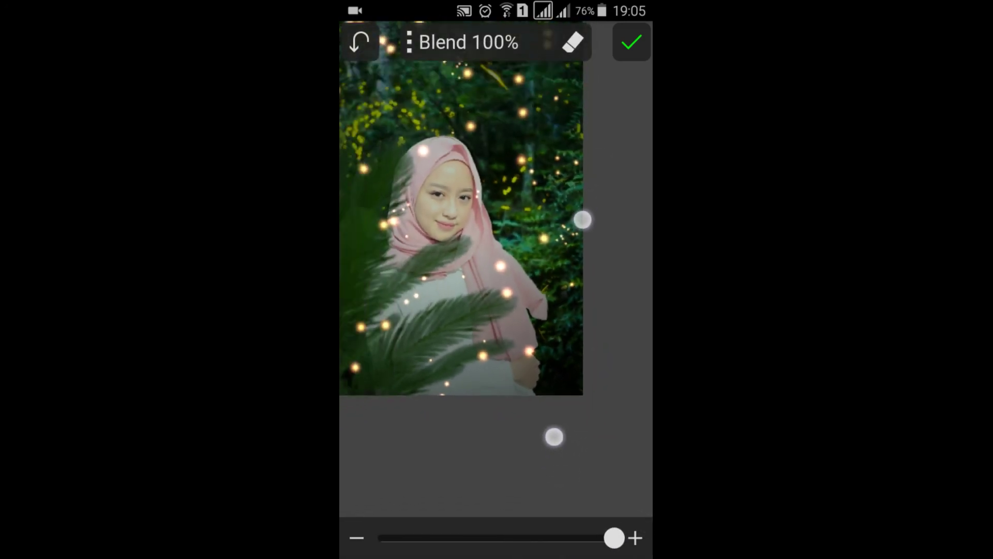
pyautogui.scroll(-2, 567, 328)
pyautogui.click(408, 42)
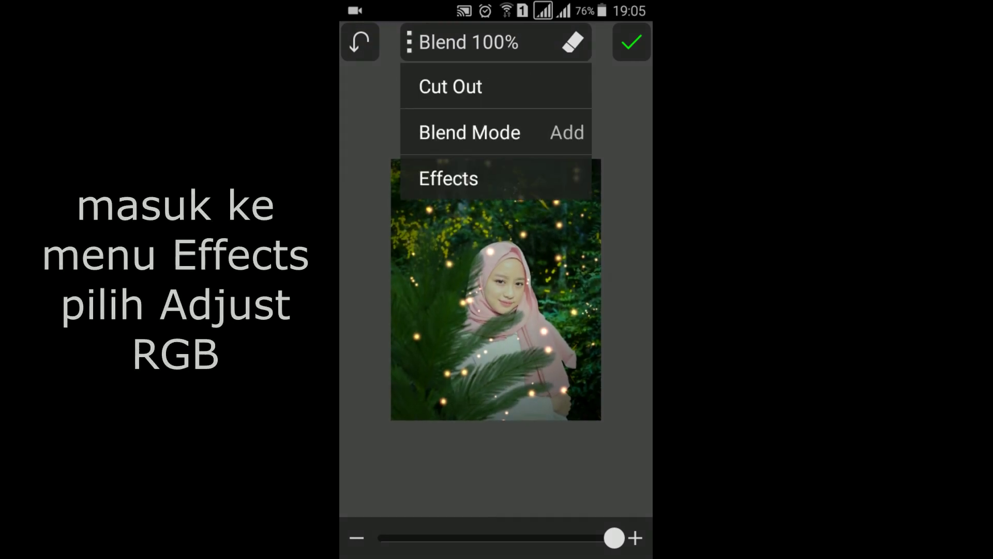
# Tint the fireflies red +25, green +34, blue -33 and commit them without saving a cutout.
pyautogui.click(450, 178)
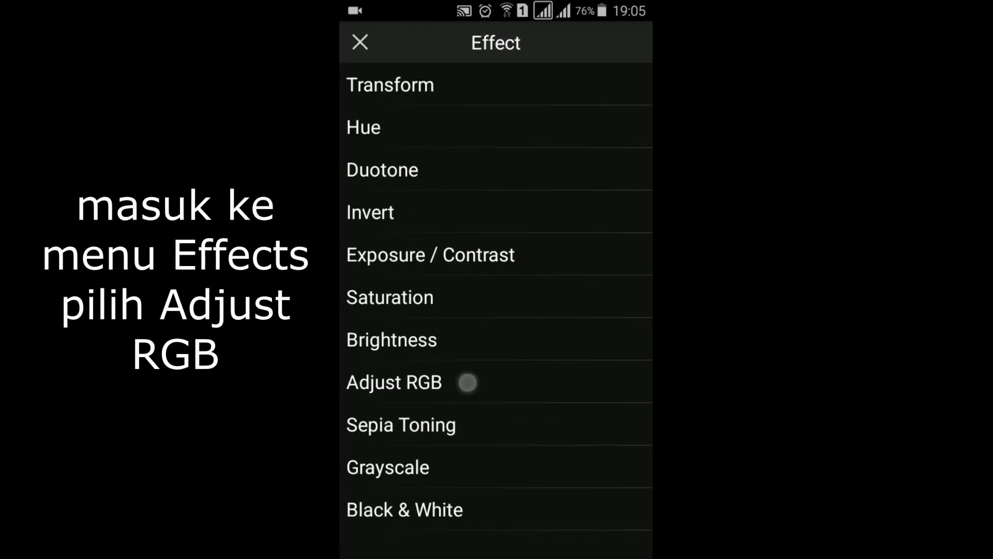
pyautogui.click(467, 383)
pyautogui.moveTo(496, 538)
pyautogui.mouseDown()
pyautogui.moveTo(526, 538)
pyautogui.moveTo(443, 539)
pyautogui.moveTo(534, 538)
pyautogui.moveTo(456, 538)
pyautogui.mouseUp()
pyautogui.click(449, 42)
pyautogui.click(497, 42)
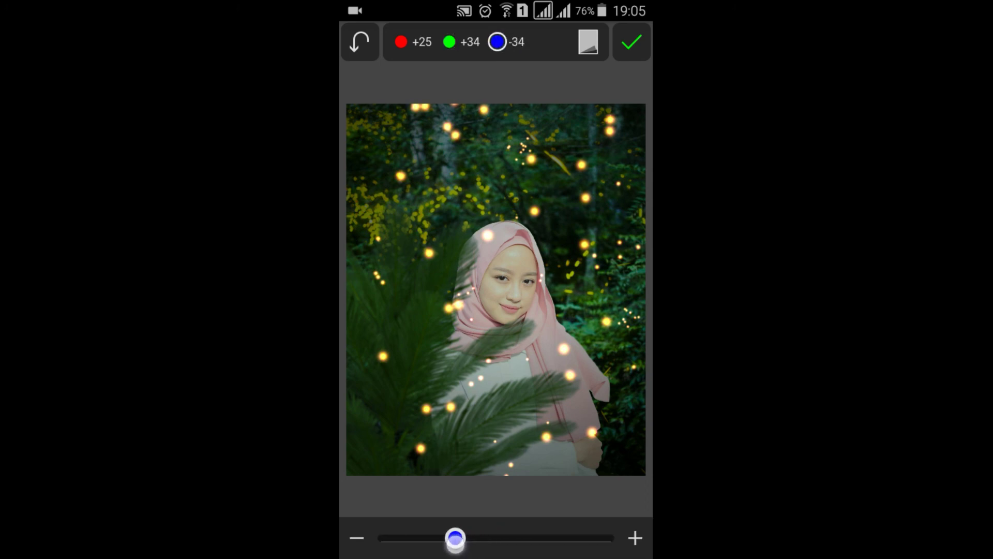
pyautogui.click(589, 42)
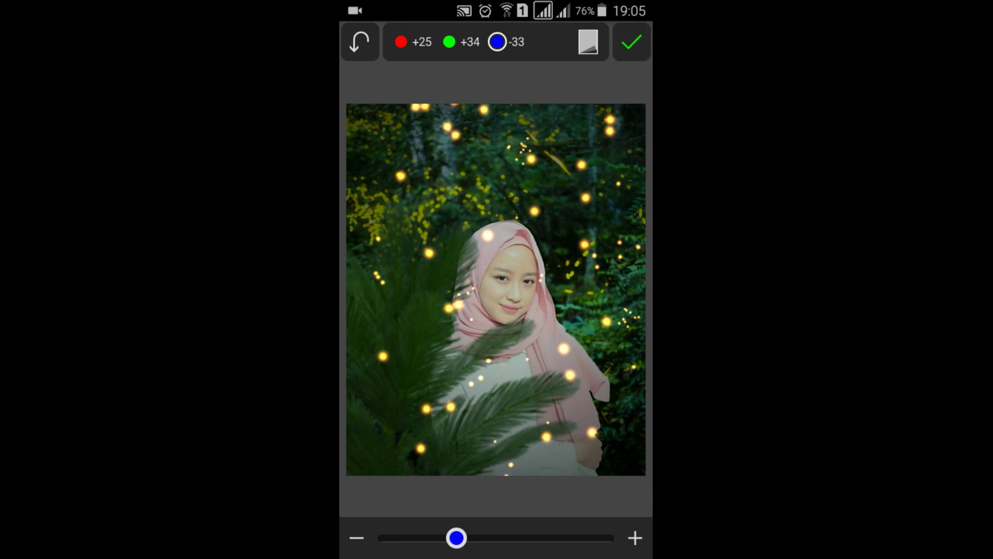
pyautogui.click(632, 42)
pyautogui.click(631, 42)
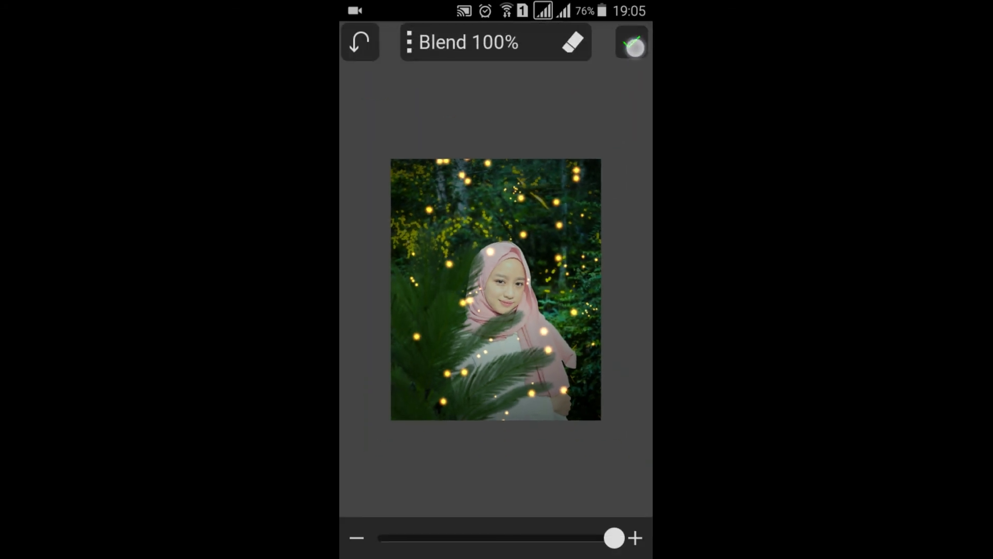
pyautogui.click(444, 359)
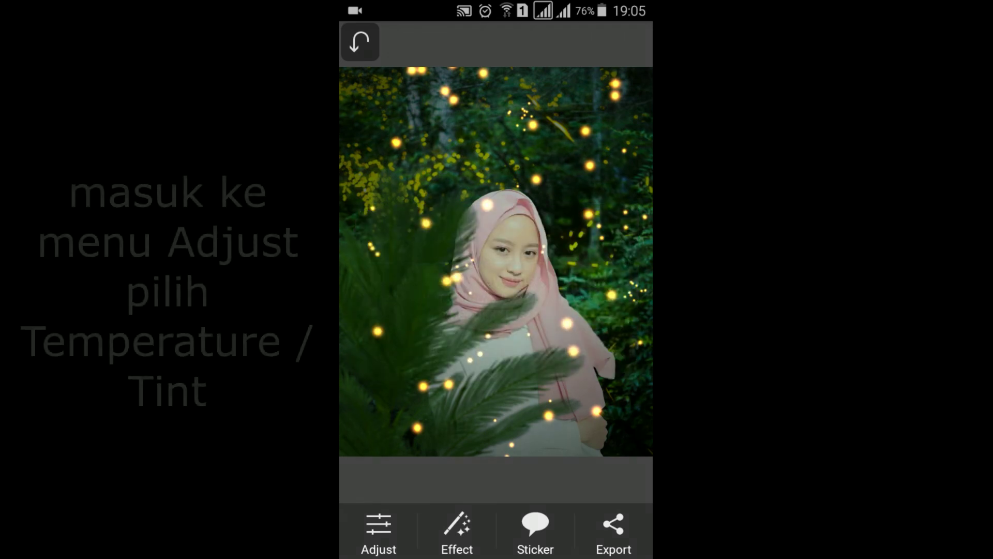
# Set Temperature / Tint's Tint to -20, compare with the untinted original, and apply it.
pyautogui.click(379, 530)
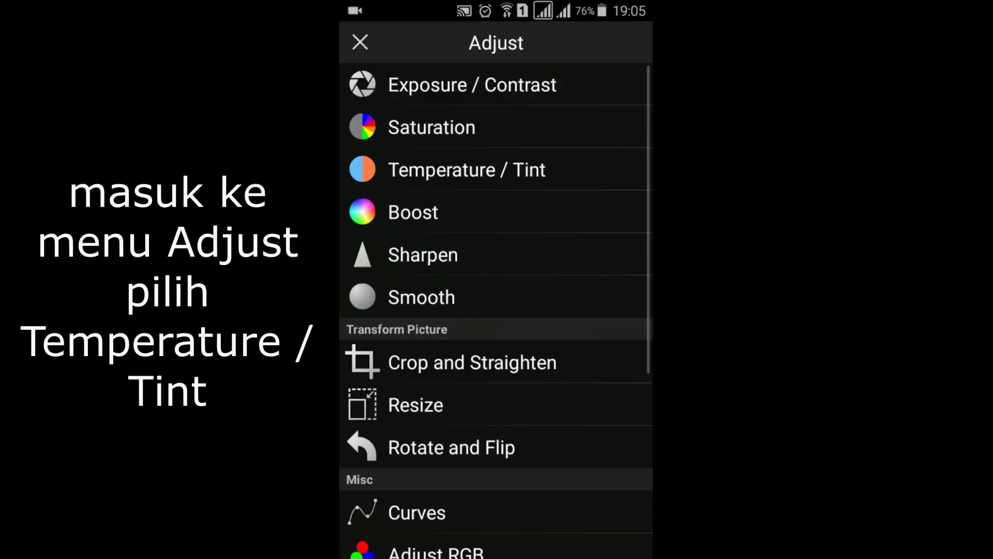
pyautogui.click(567, 158)
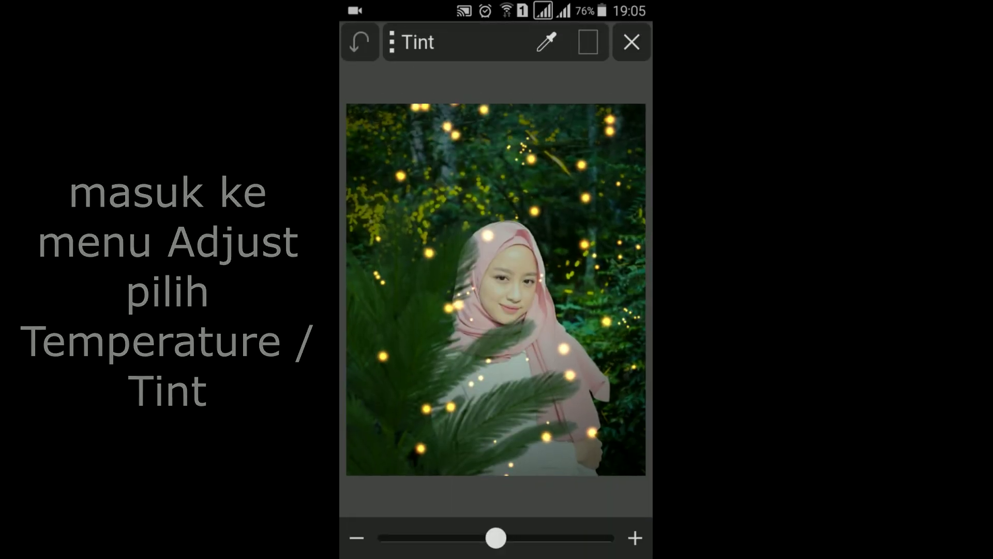
pyautogui.moveTo(495, 538); pyautogui.dragTo(480, 538)
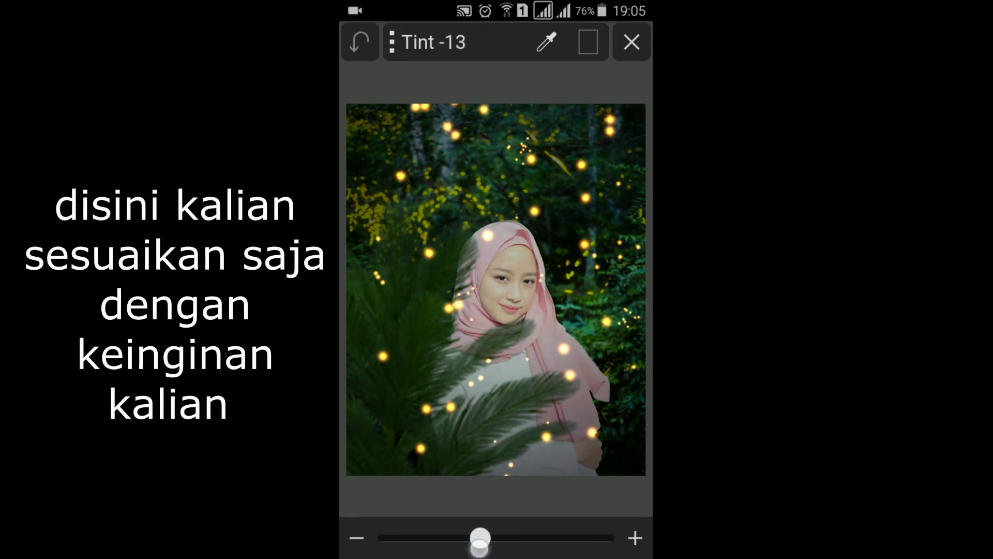
pyautogui.moveTo(474, 538); pyautogui.dragTo(472, 538)
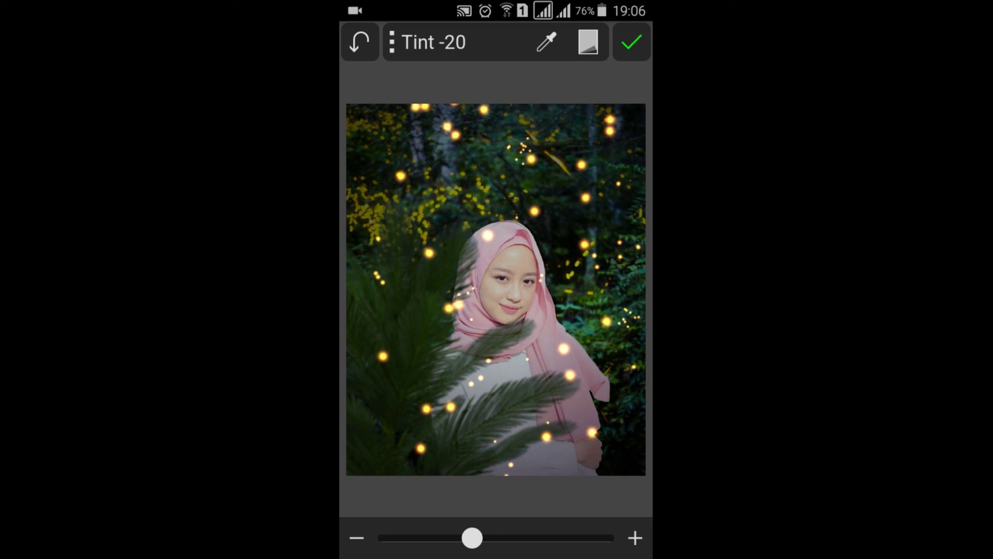
pyautogui.click(589, 42)
pyautogui.click(588, 41)
pyautogui.click(628, 53)
pyautogui.click(613, 533)
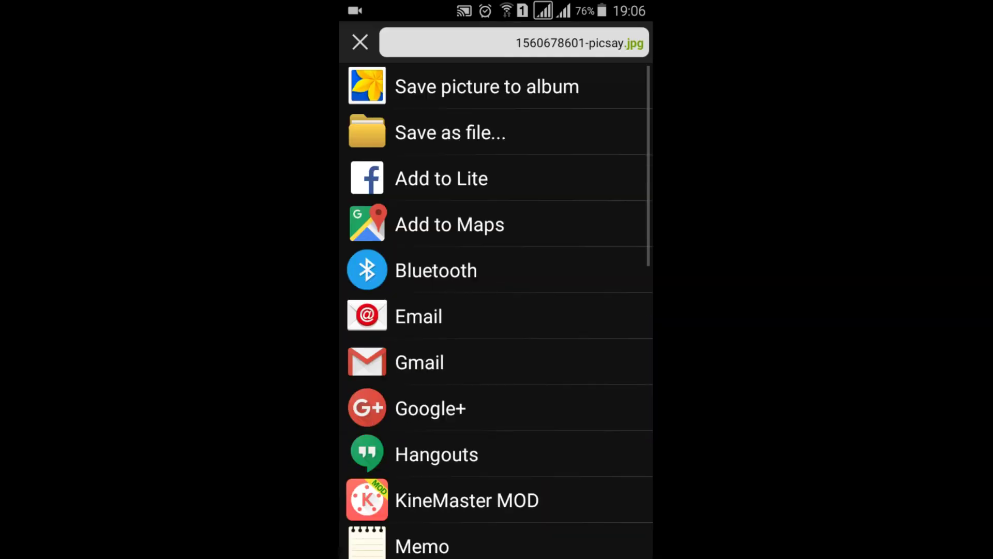
pyautogui.click(486, 86)
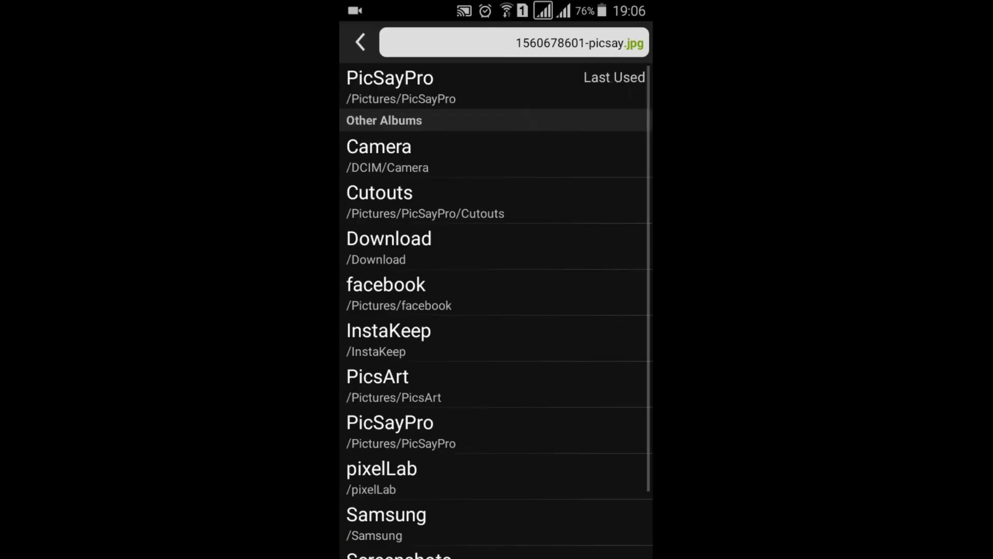
pyautogui.click(617, 93)
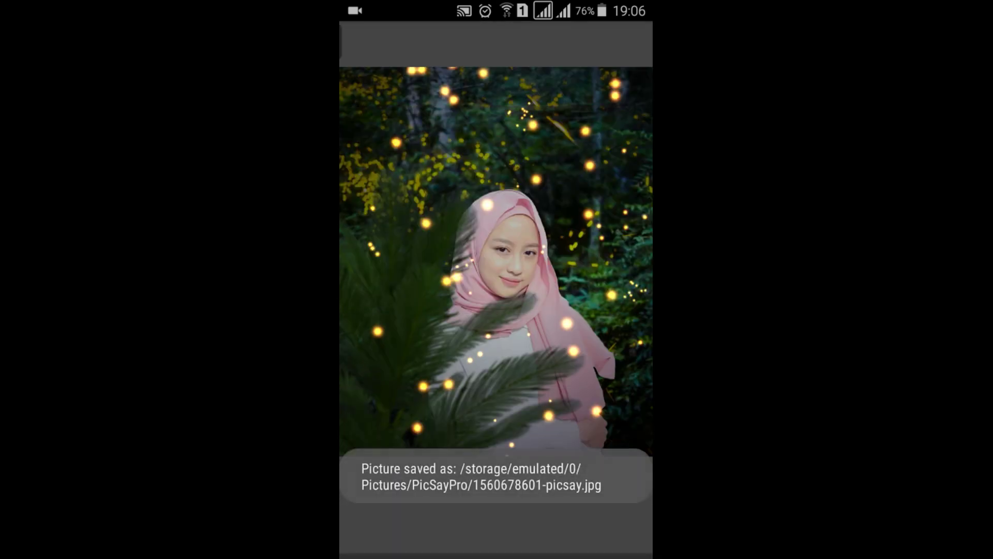